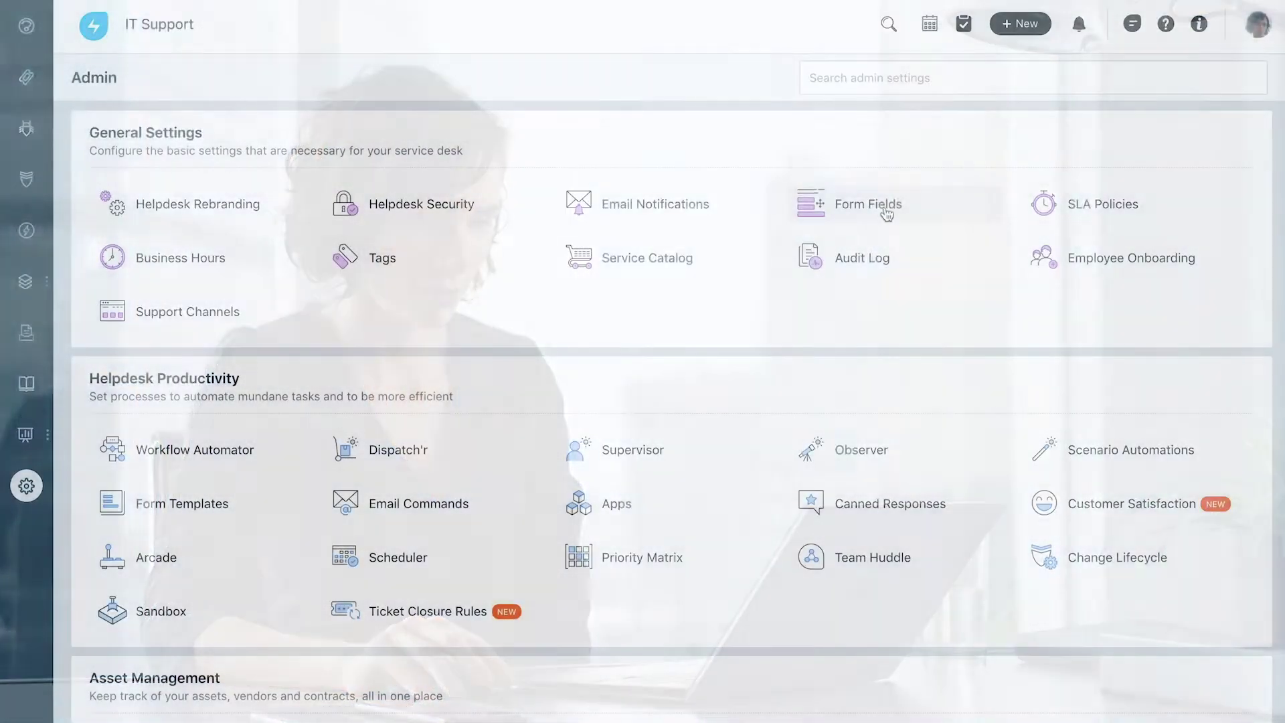
# Add a Location dropdown field below Subject on the ticket form, with India as its first choice.
pyautogui.click(887, 215)
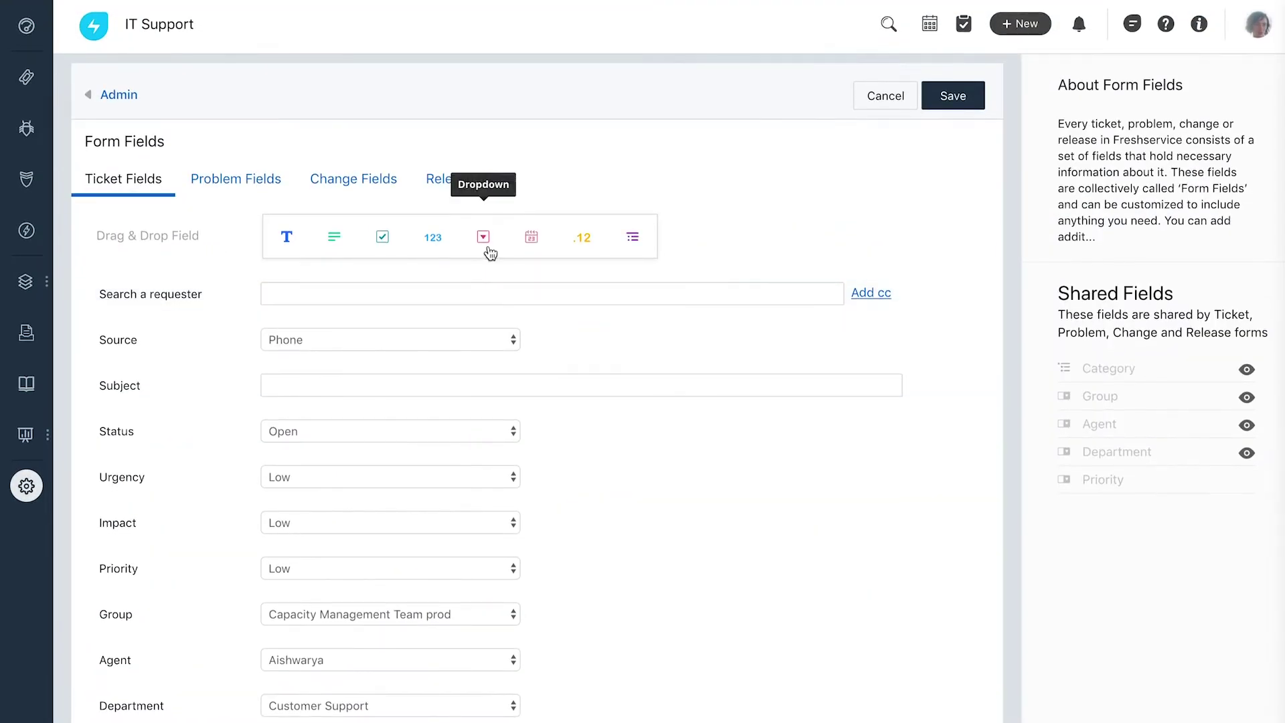
pyautogui.moveTo(479, 301); pyautogui.dragTo(481, 402)
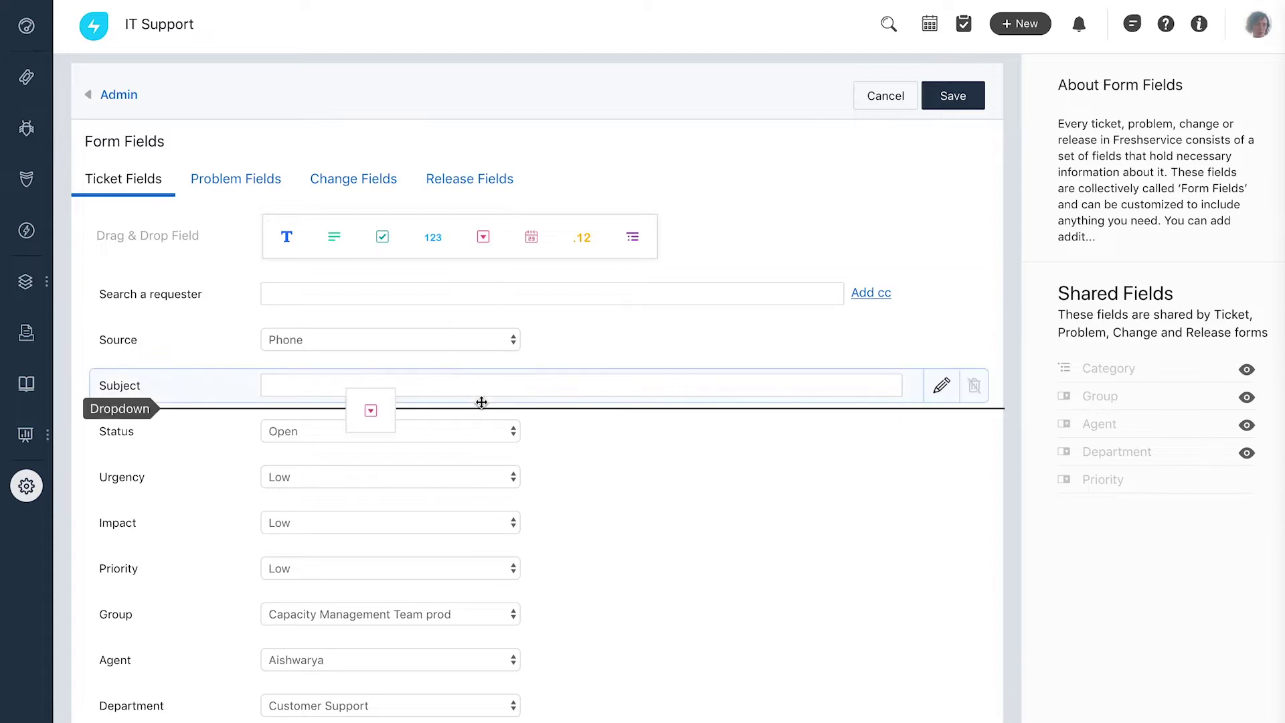
pyautogui.write('Location')
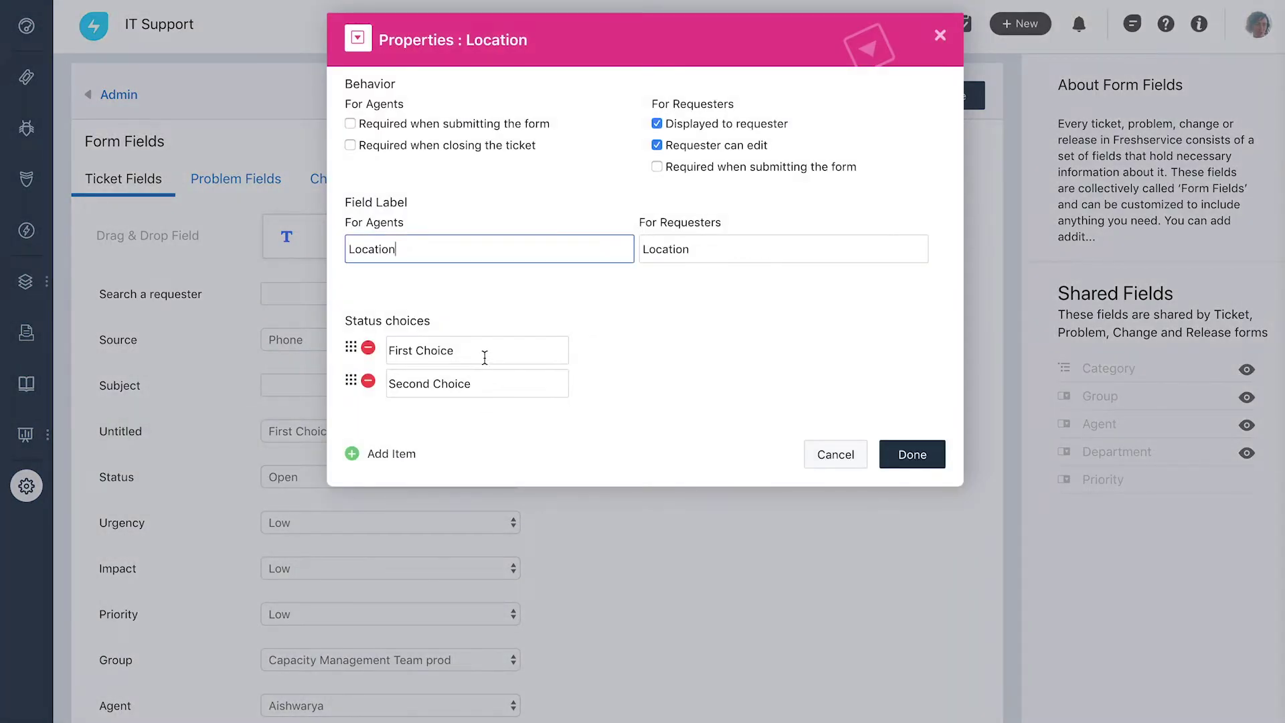
pyautogui.moveTo(482, 353); pyautogui.dragTo(401, 351)
pyautogui.moveTo(488, 382); pyautogui.dragTo(392, 385)
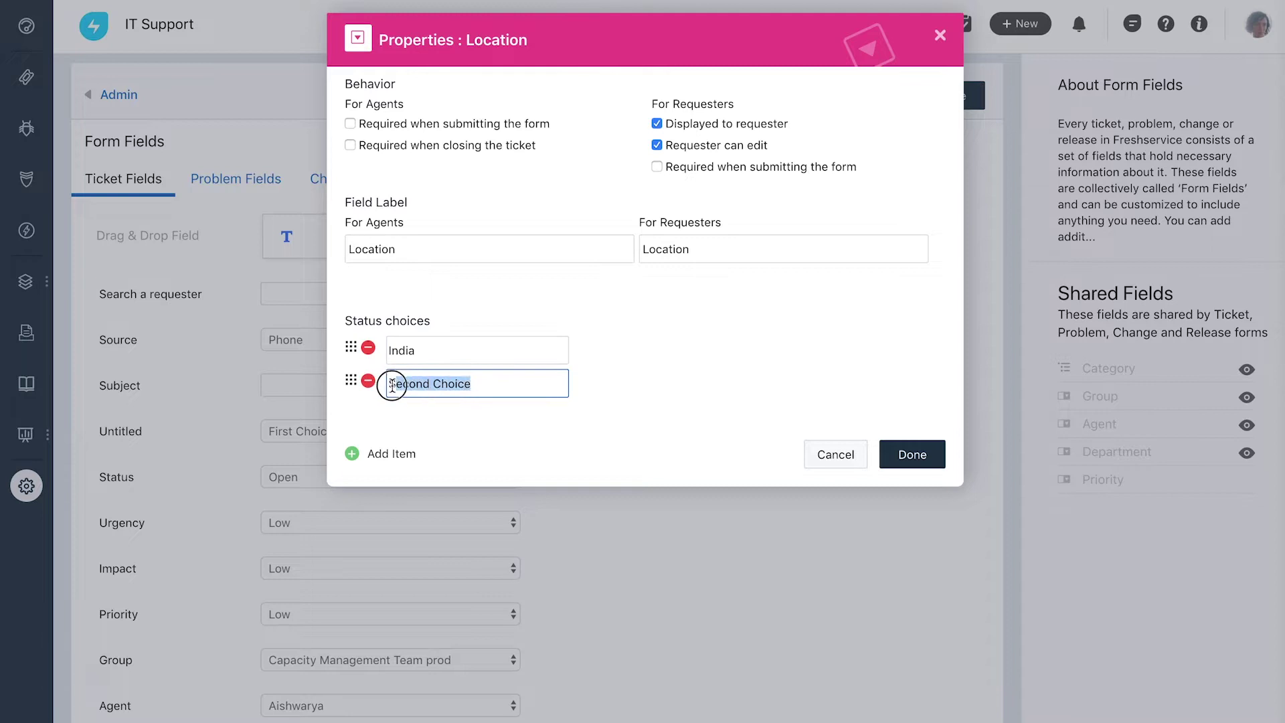
pyautogui.click(884, 450)
# Save the ticket form, then create an IT support helpdesk email with its support address, assigned to the IT support group.
pyautogui.click(953, 96)
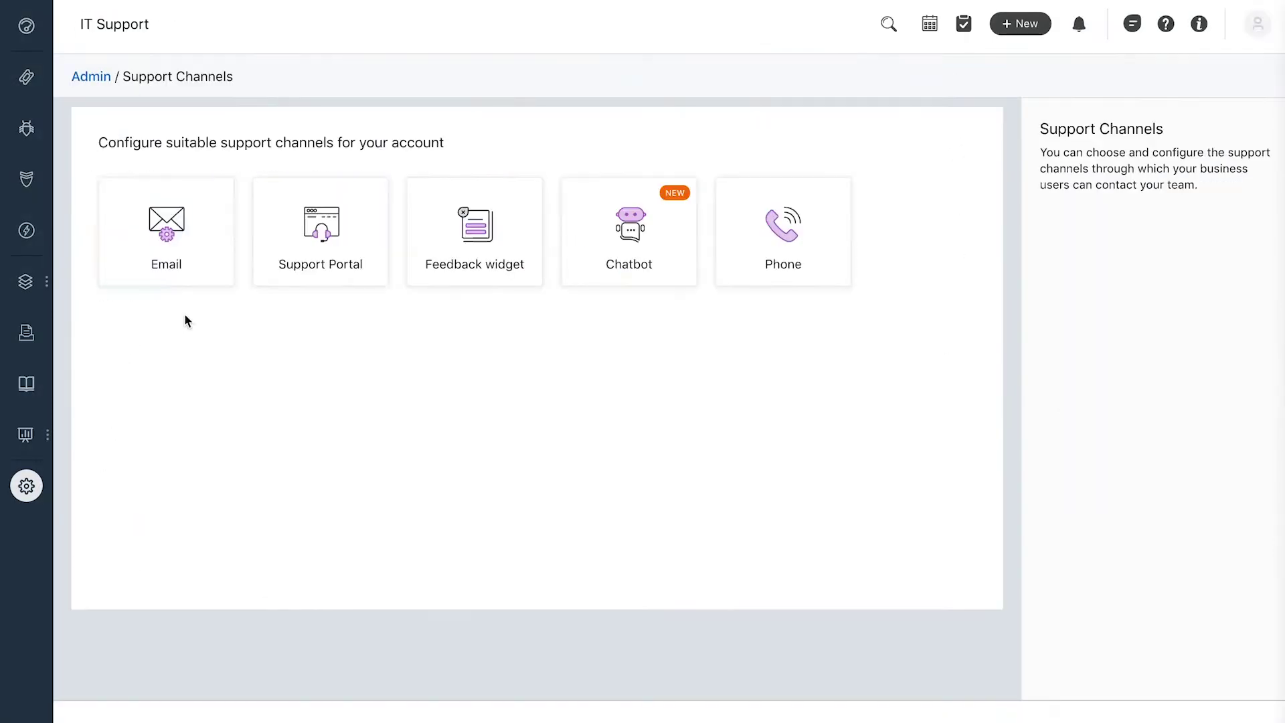
pyautogui.click(192, 274)
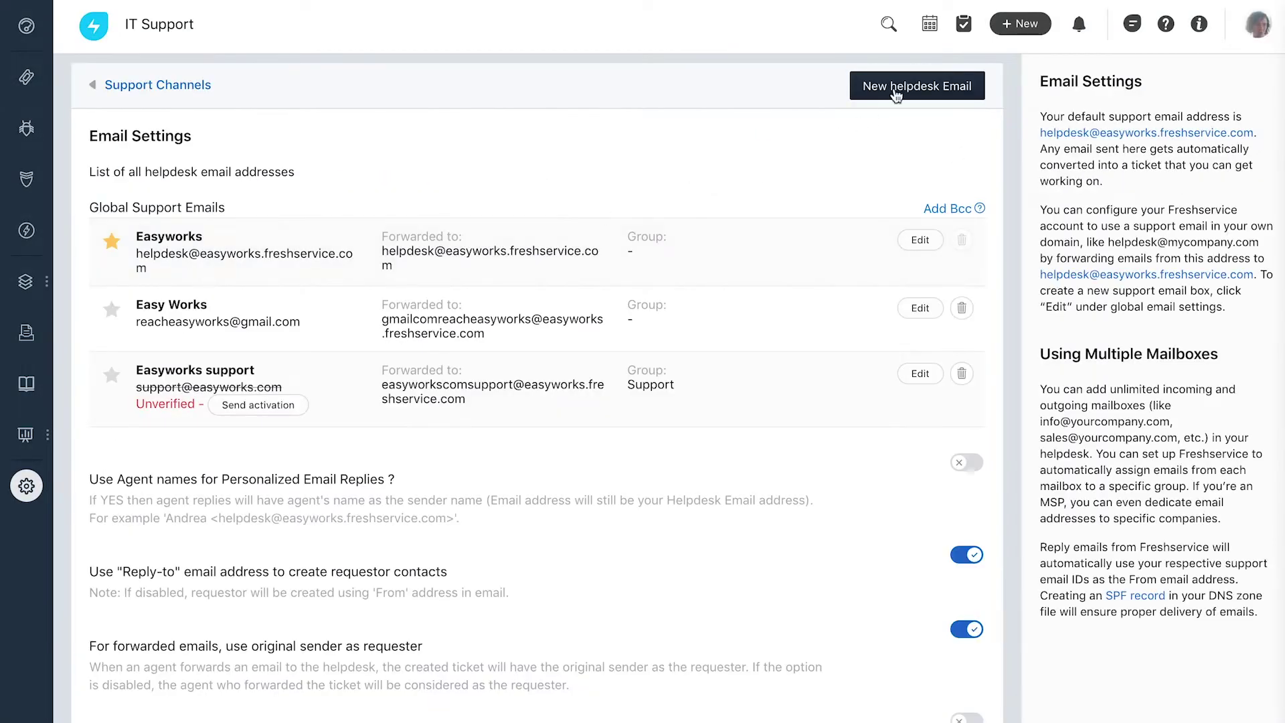
pyautogui.click(896, 94)
pyautogui.click(532, 178)
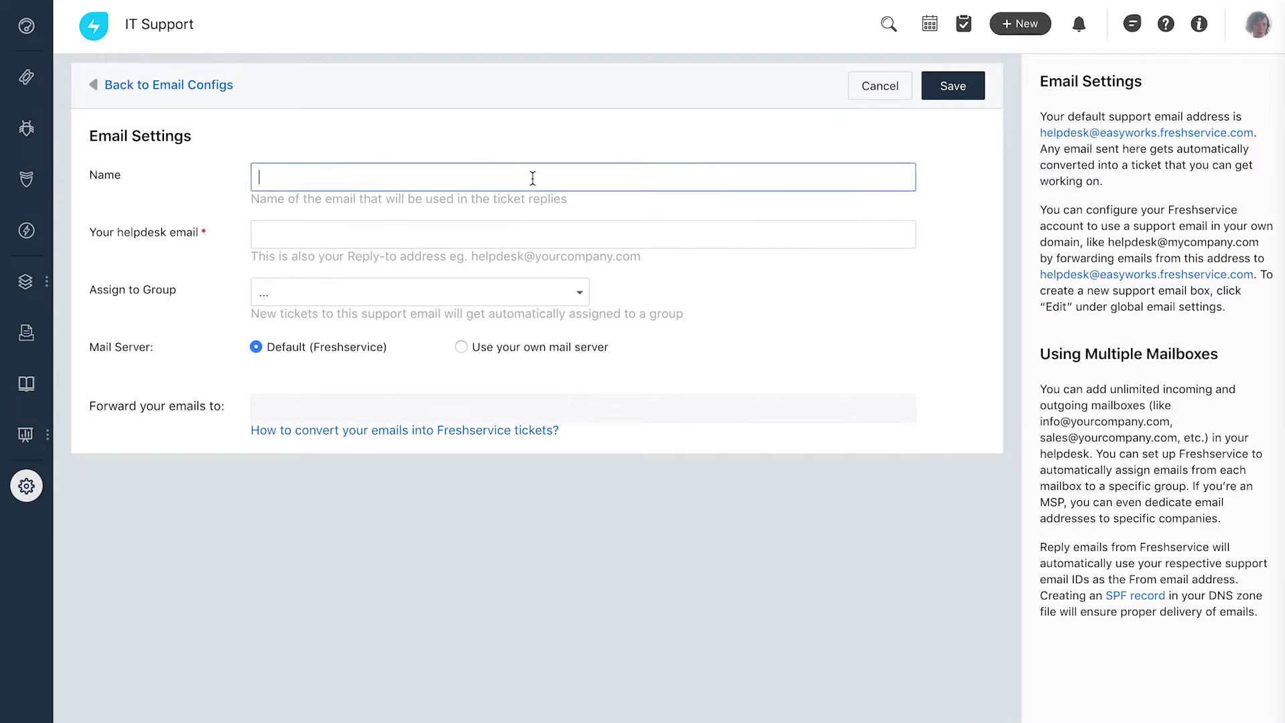
pyautogui.click(546, 228)
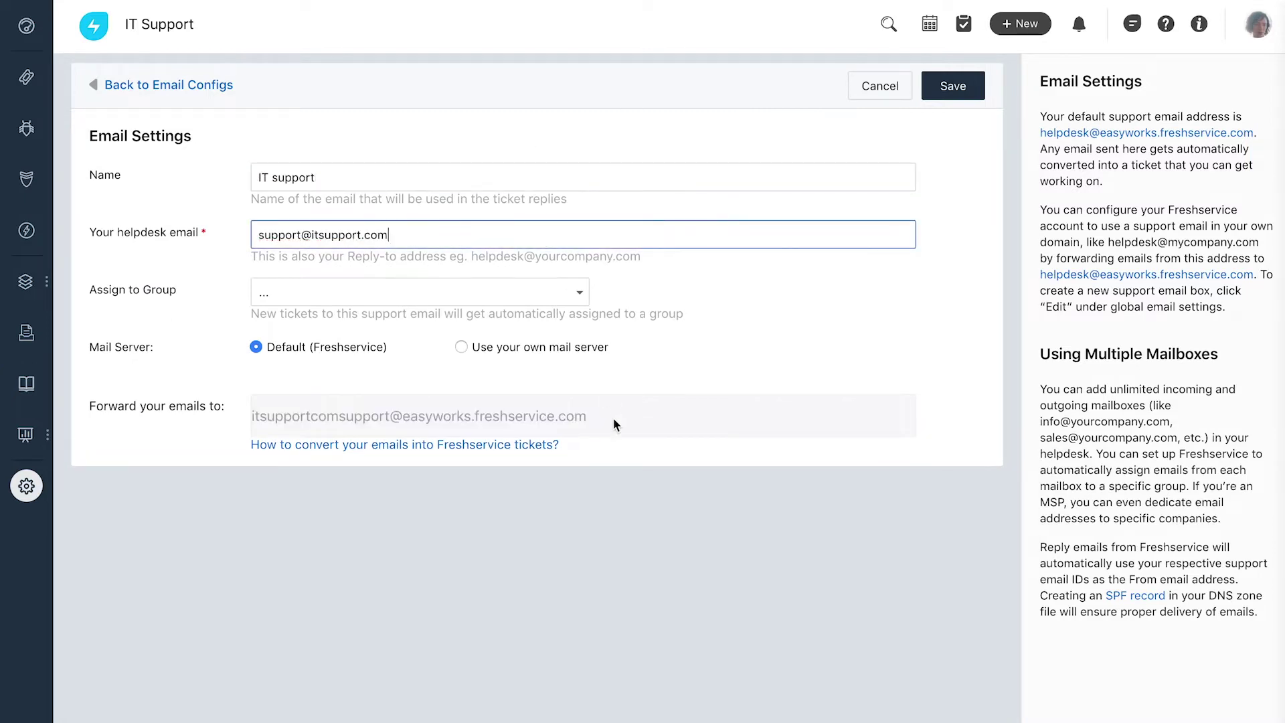
pyautogui.moveTo(614, 424); pyautogui.dragTo(248, 433)
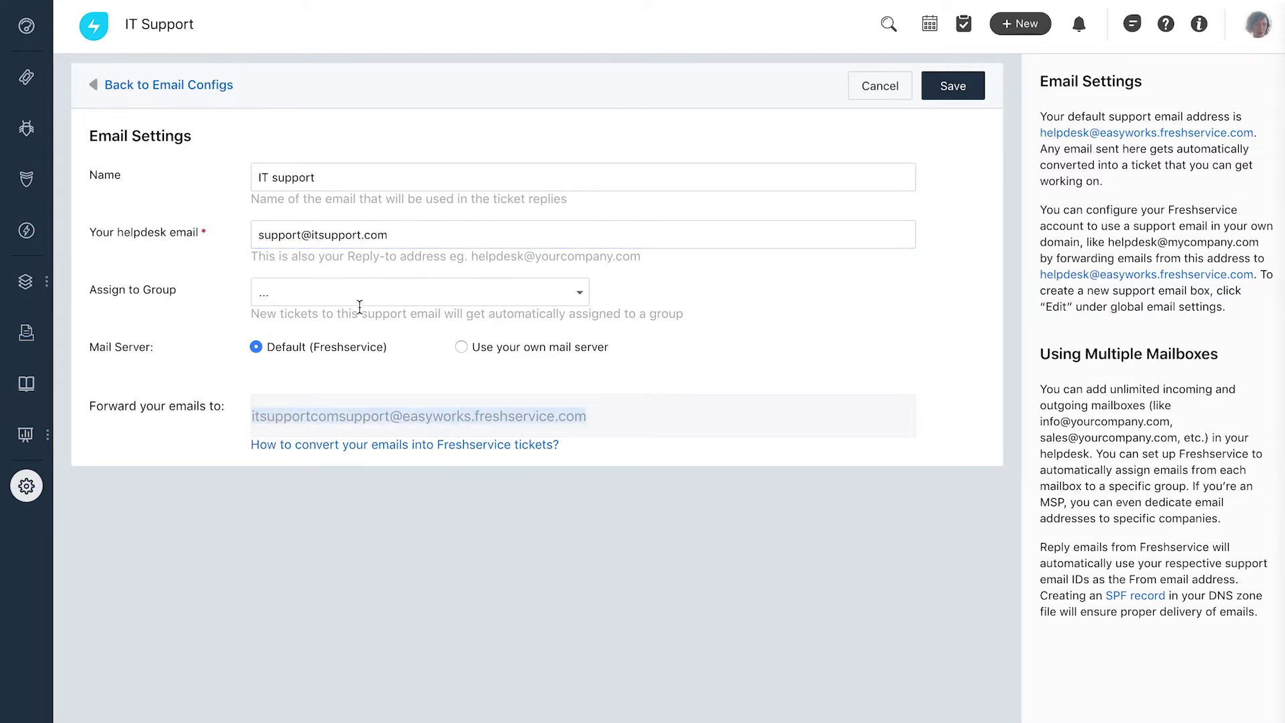
pyautogui.click(368, 295)
pyautogui.write('IT')
pyautogui.click(395, 403)
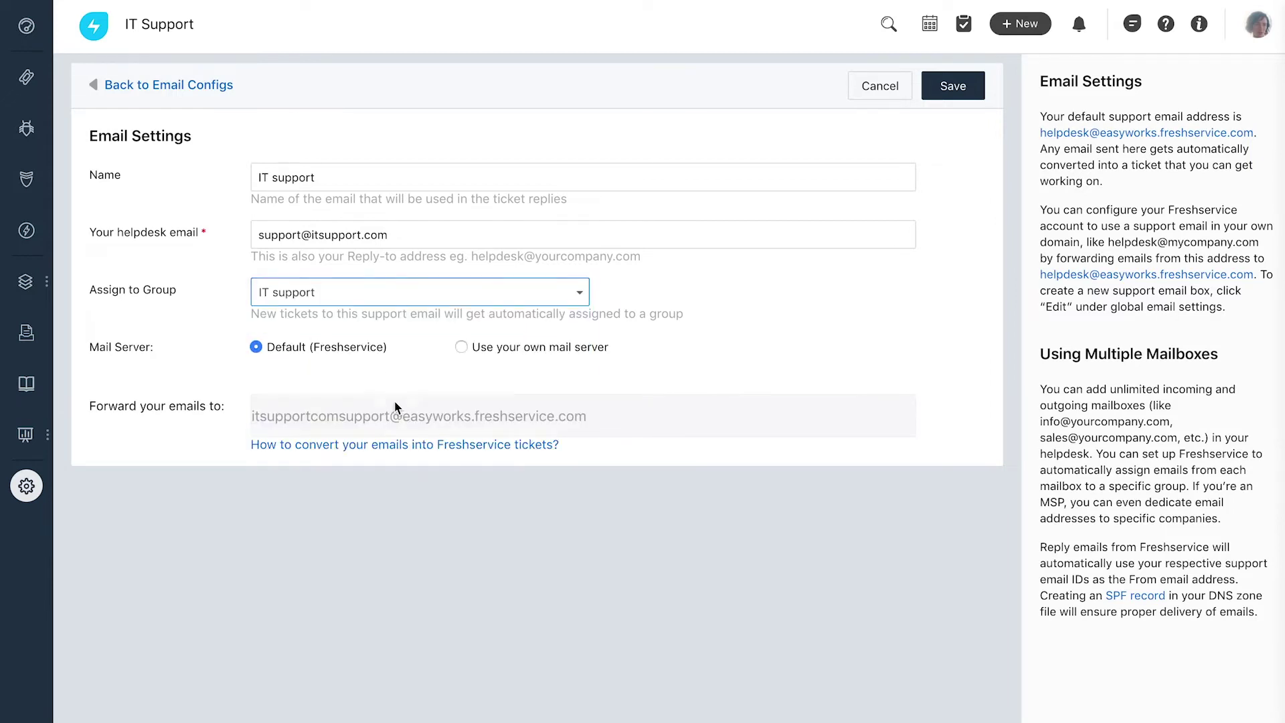
# Save the helpdesk email, then add a new agent with their email and full name and the SD Agent role.
pyautogui.click(956, 93)
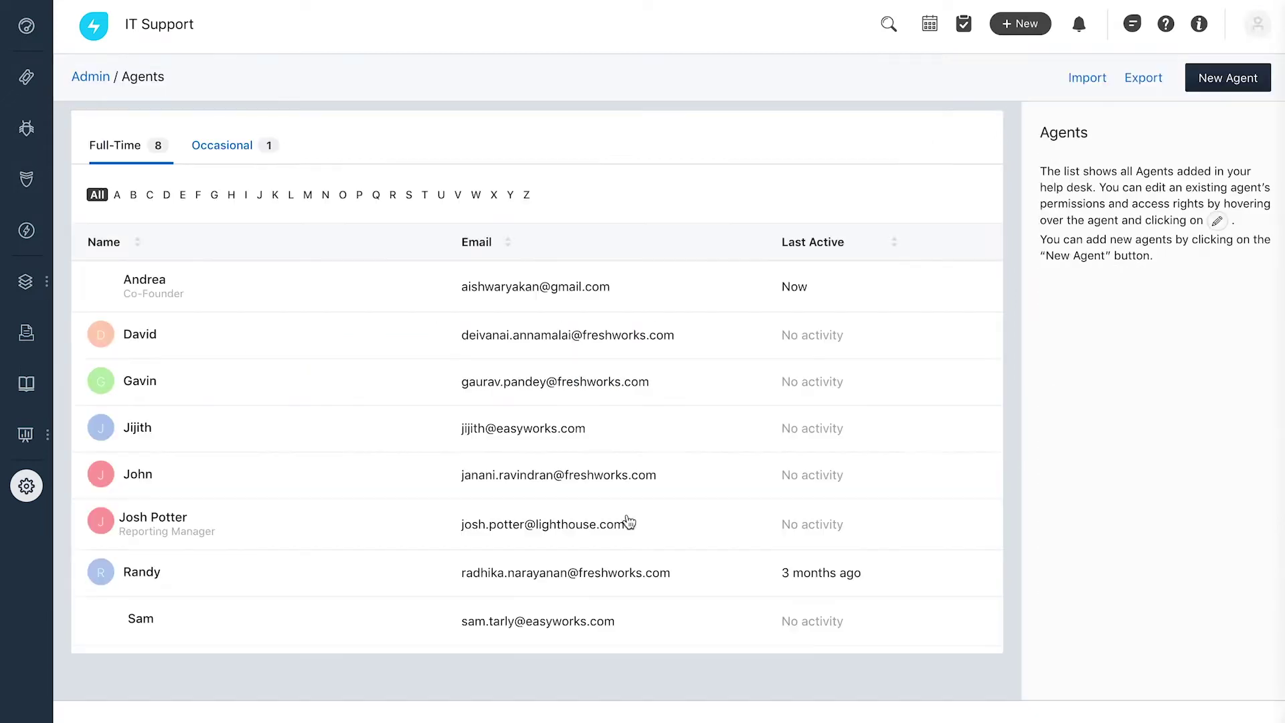
pyautogui.click(1208, 92)
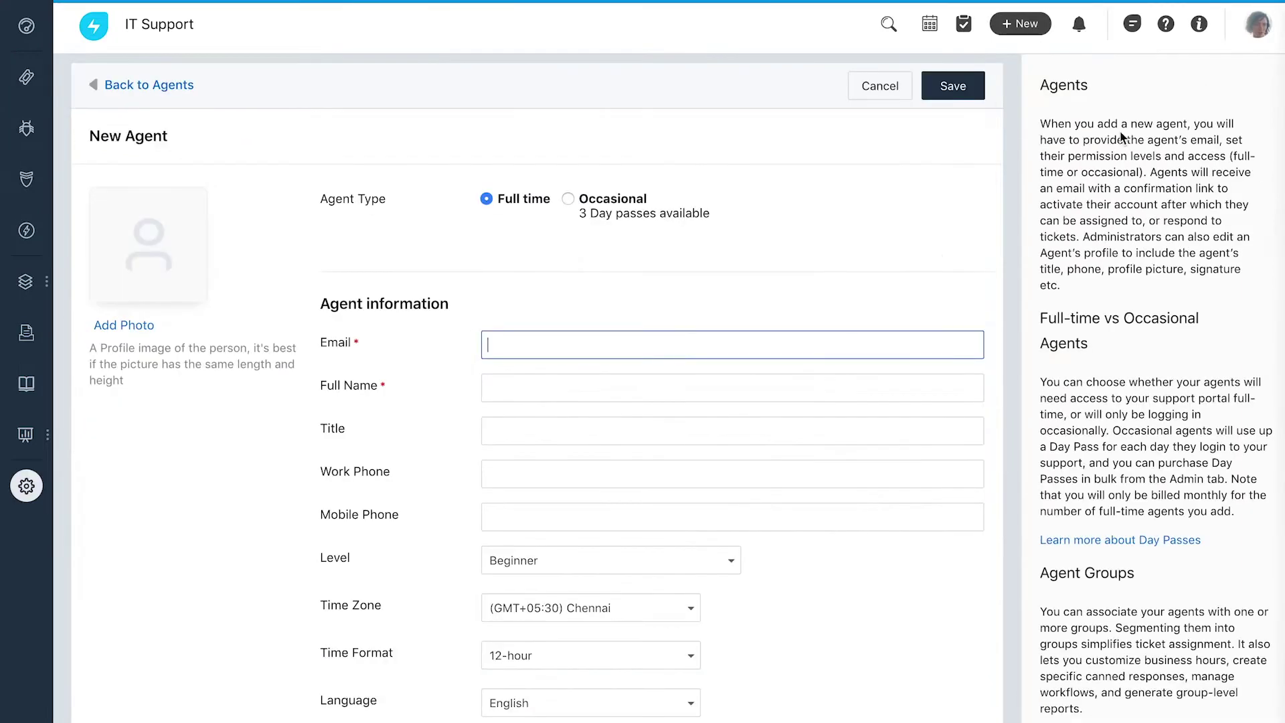
pyautogui.click(917, 392)
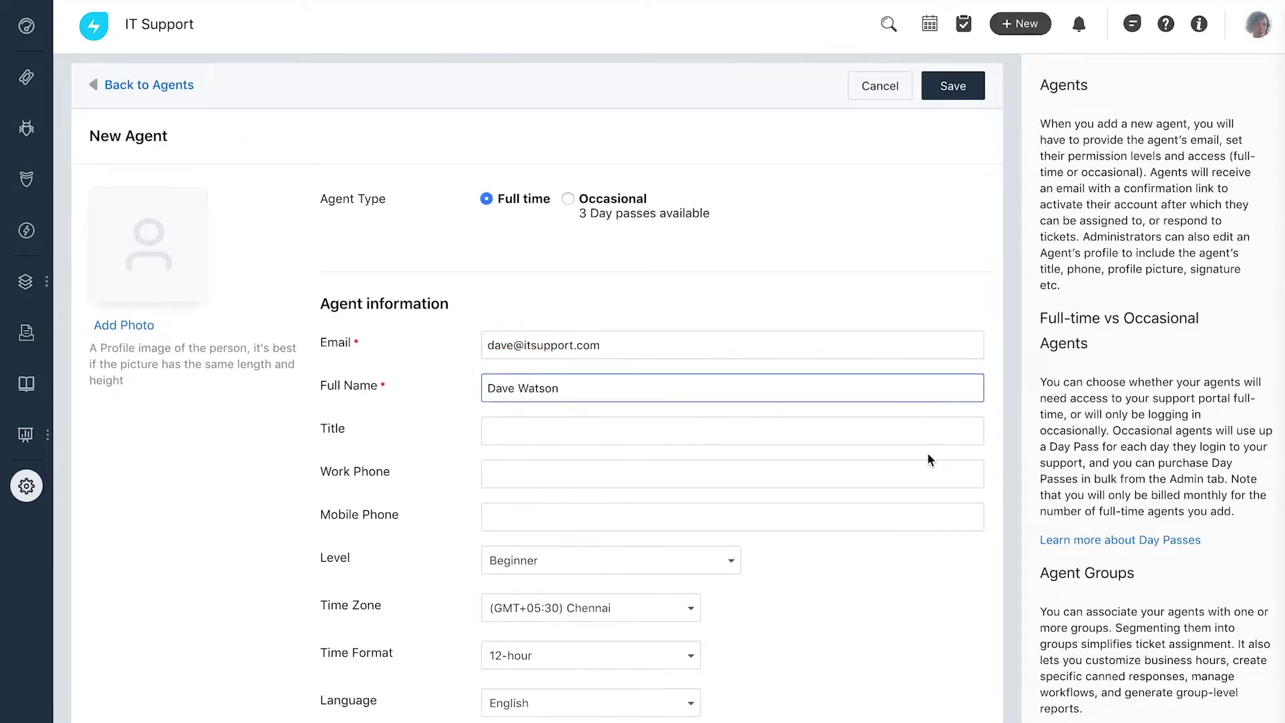
pyautogui.scroll(-10, 824, 703)
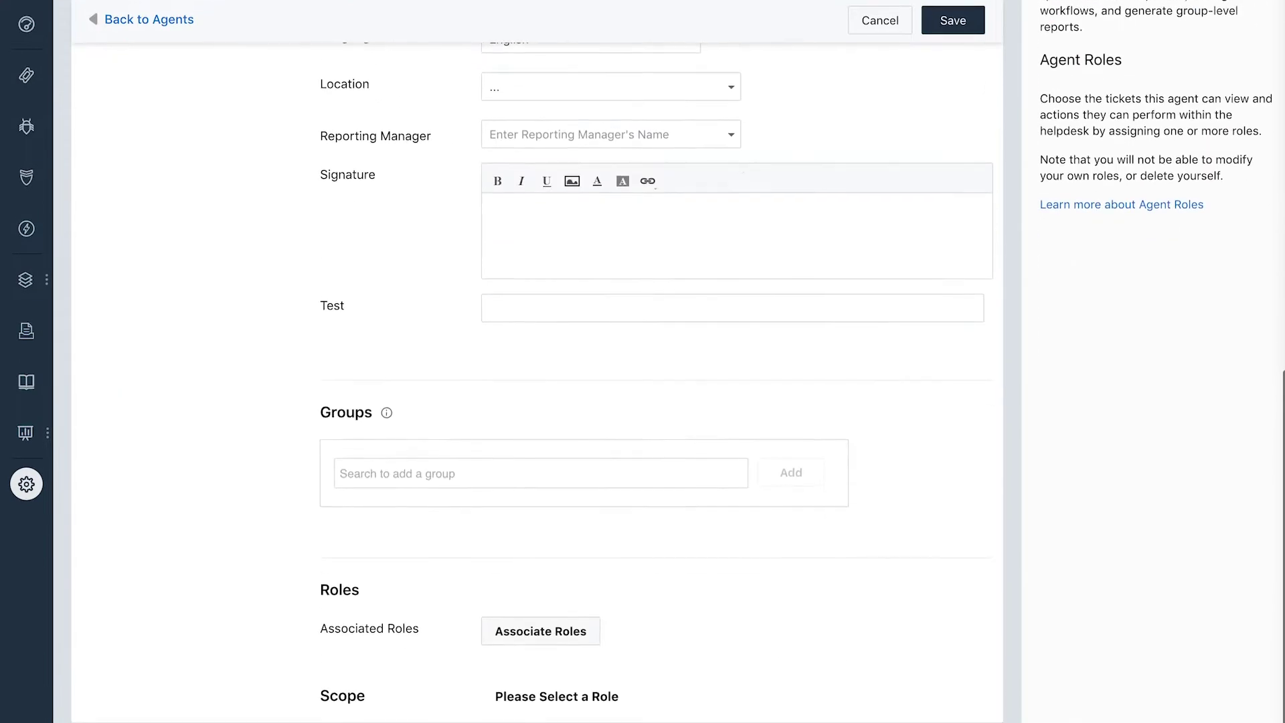
pyautogui.click(568, 639)
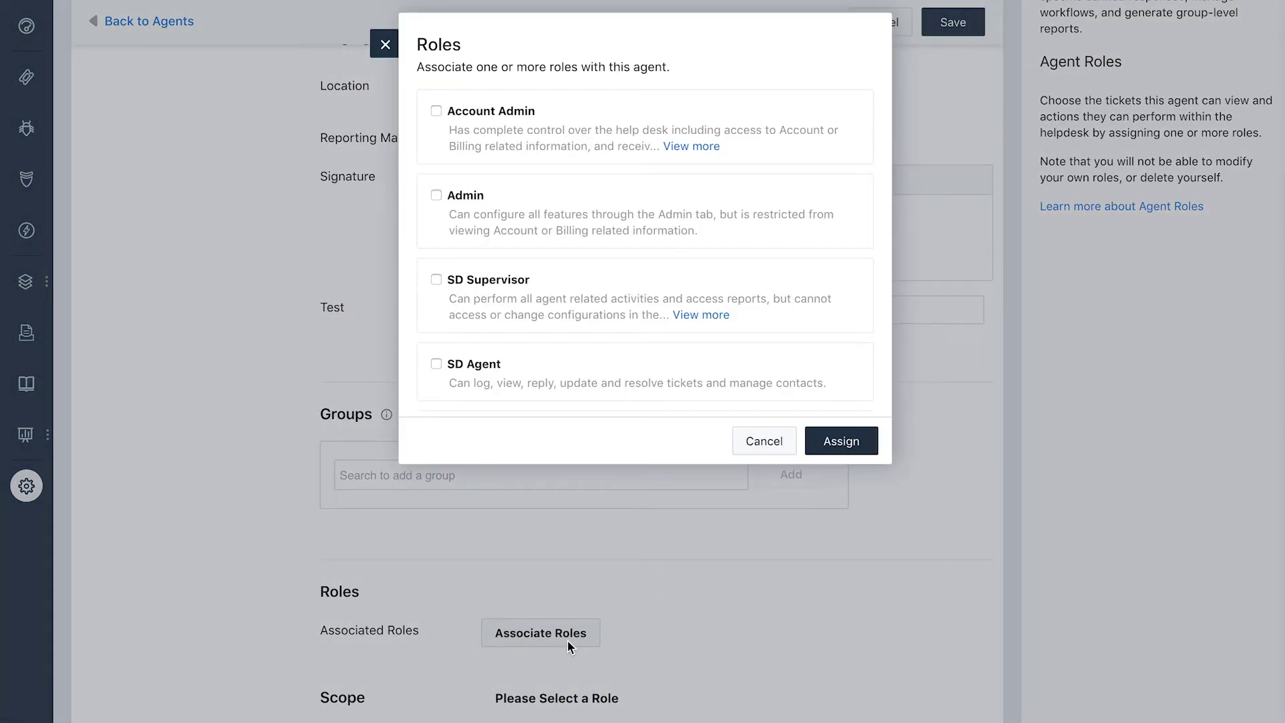
pyautogui.scroll(-3, 459, 363)
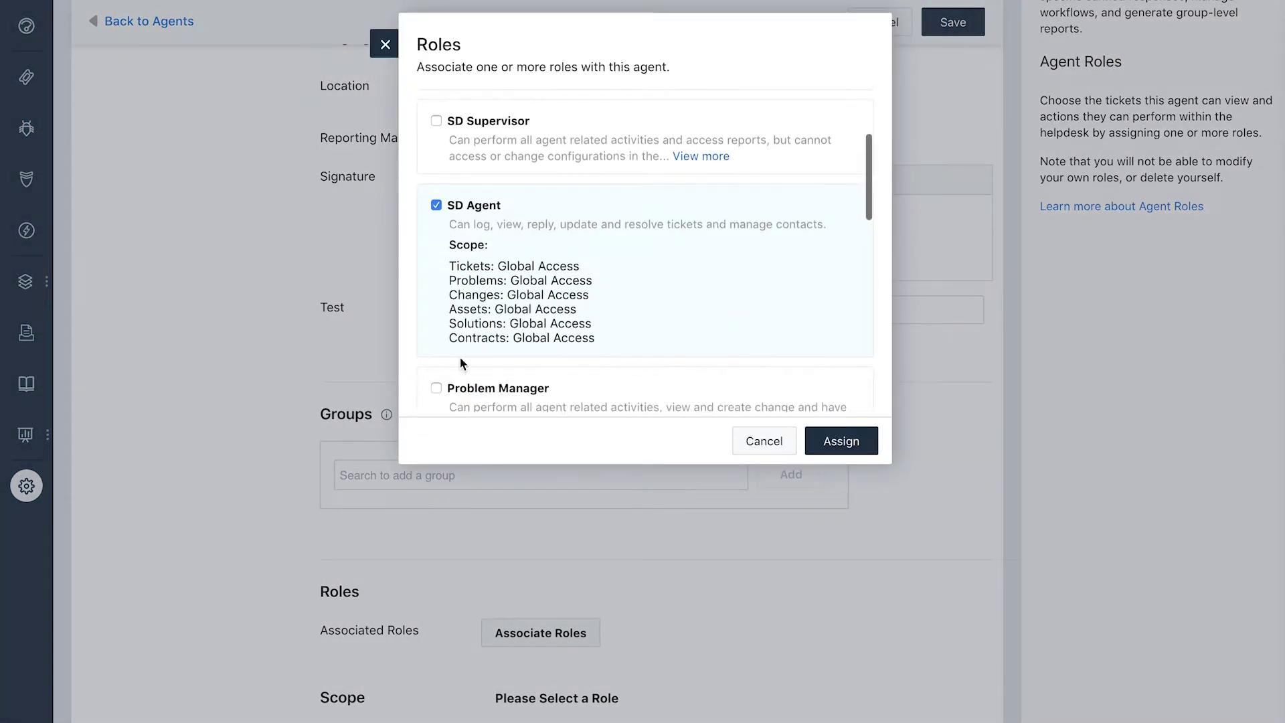
pyautogui.click(832, 455)
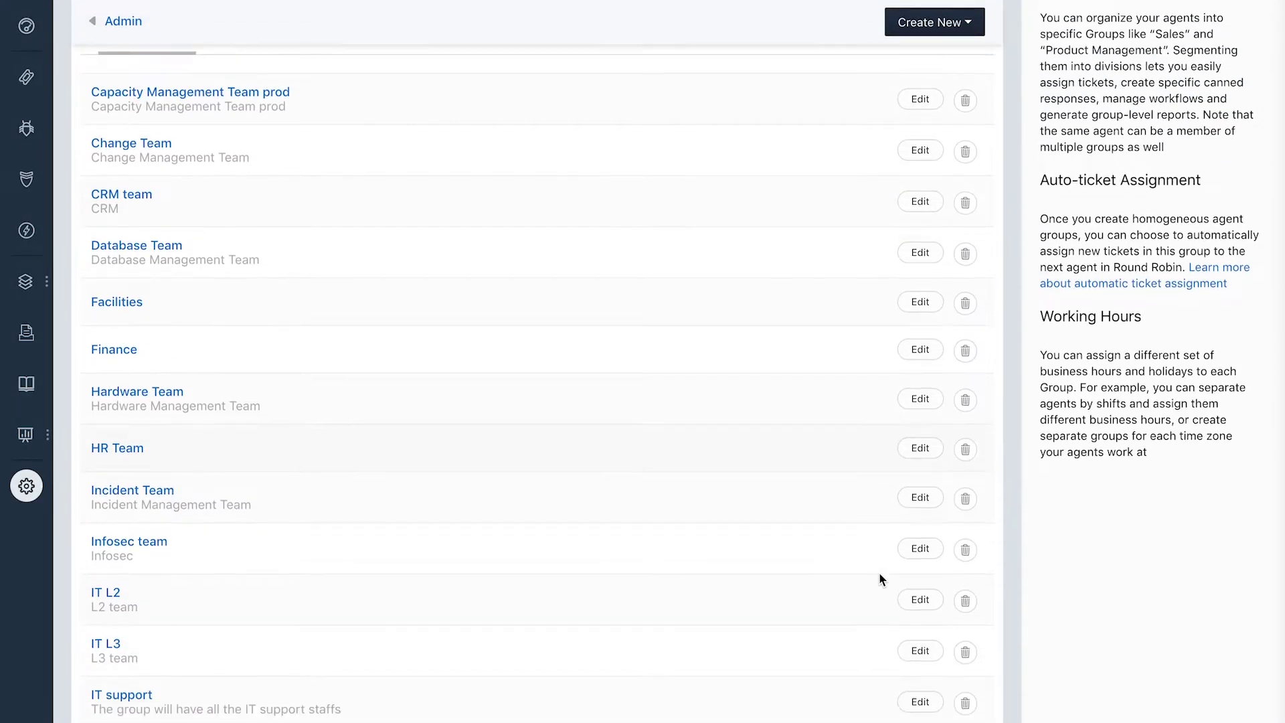
# Add the newly created agent to the IT support group's members and update the group.
pyautogui.scroll(-1, 878, 572)
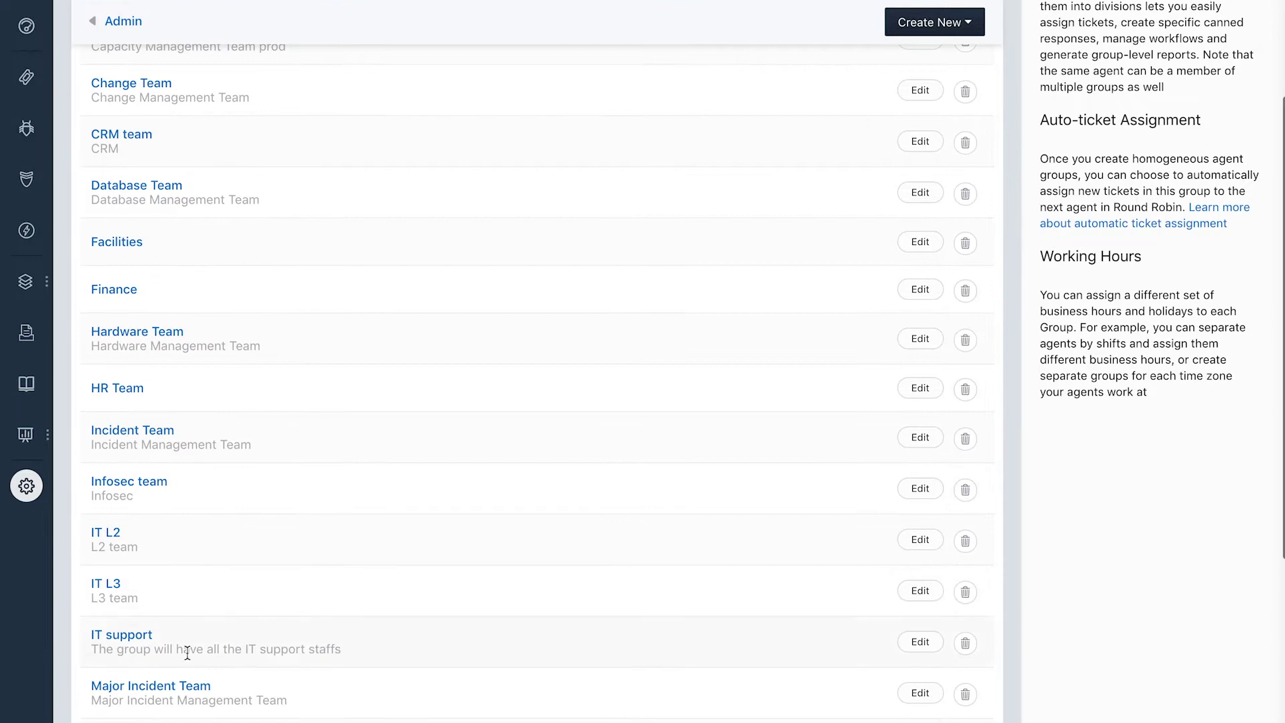
pyautogui.click(146, 635)
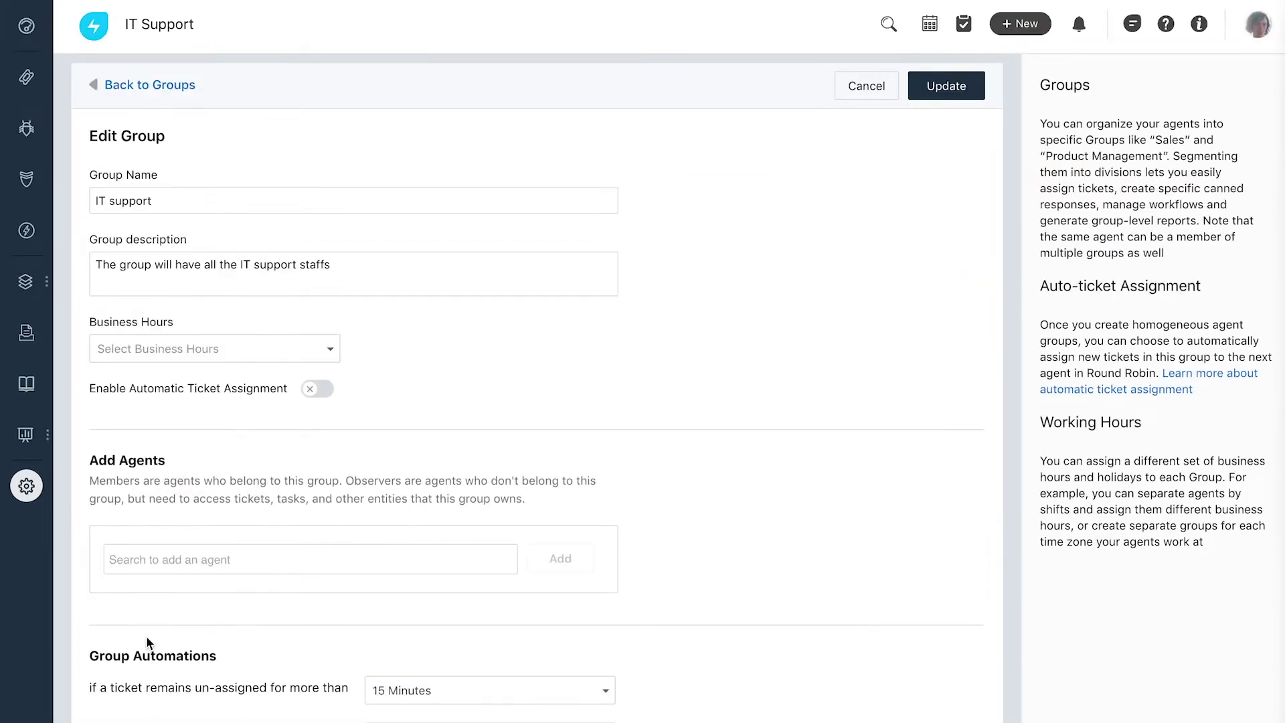
pyautogui.click(161, 559)
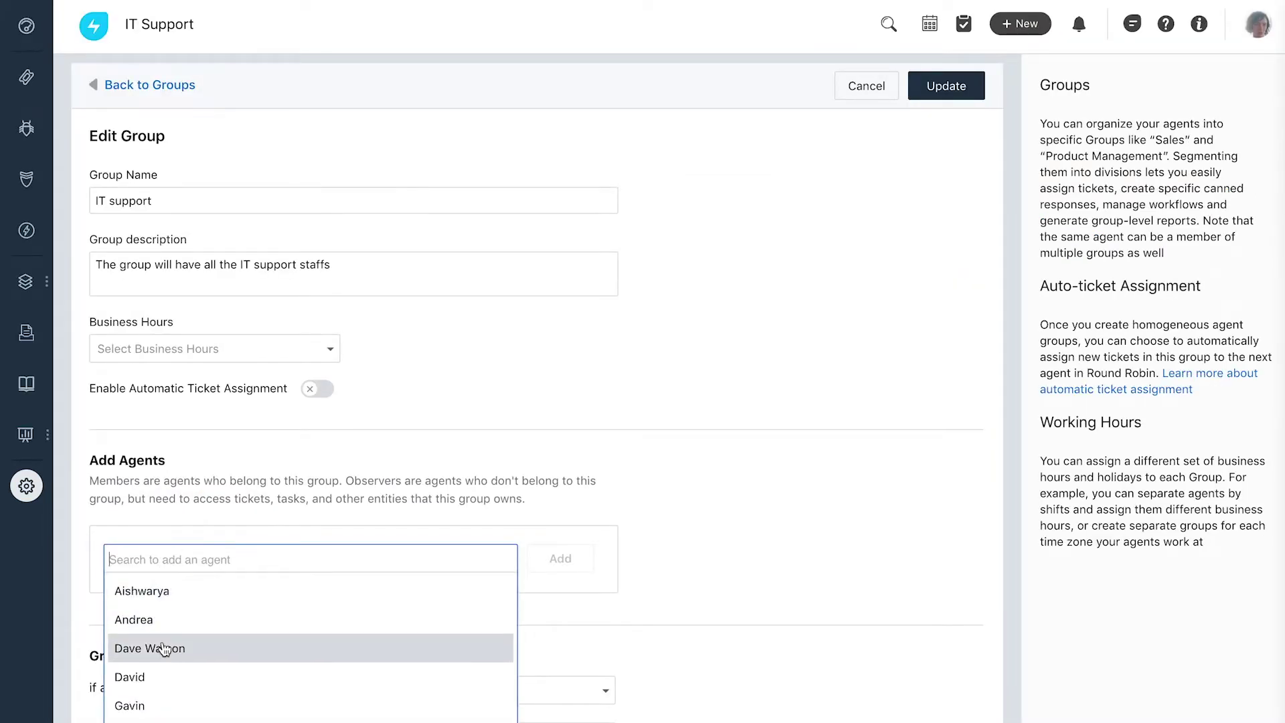
pyautogui.click(168, 649)
pyautogui.click(927, 86)
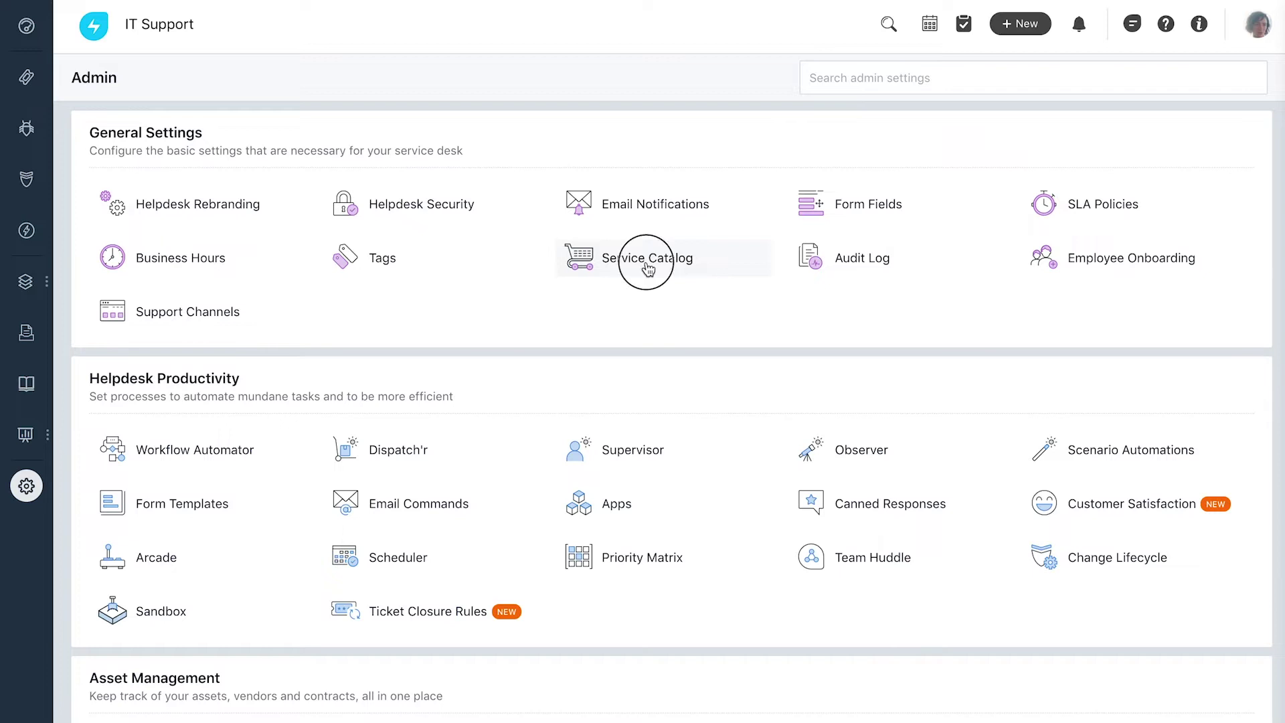
# Create a new service catalog category named Travel desk.
pyautogui.click(647, 268)
pyautogui.click(1203, 84)
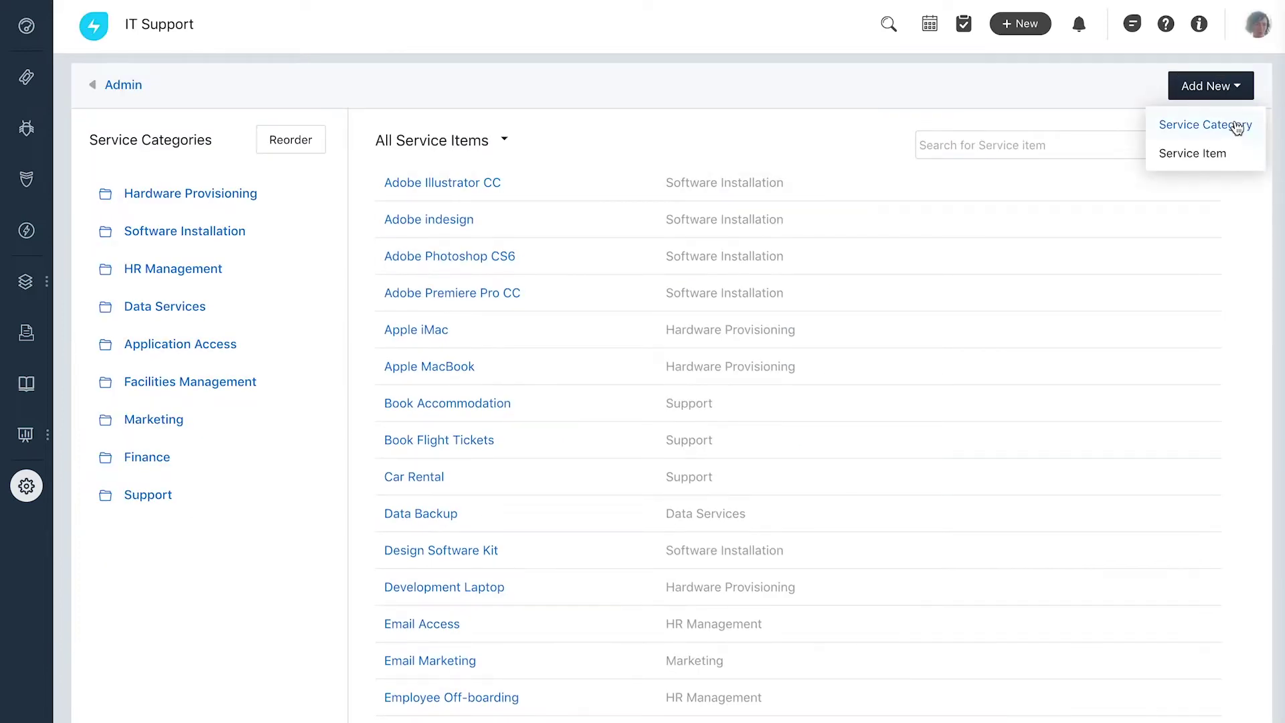
pyautogui.click(1242, 137)
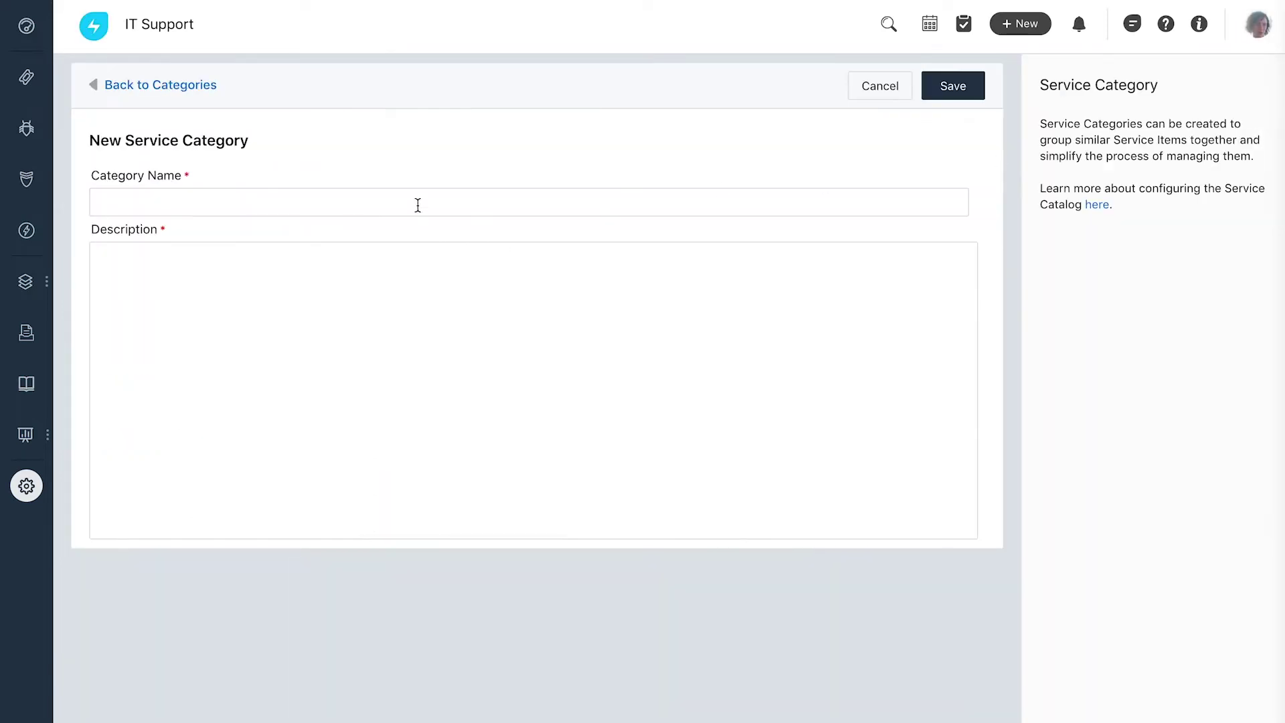
pyautogui.click(418, 205)
pyautogui.write('Travel desk')
pyautogui.click(411, 262)
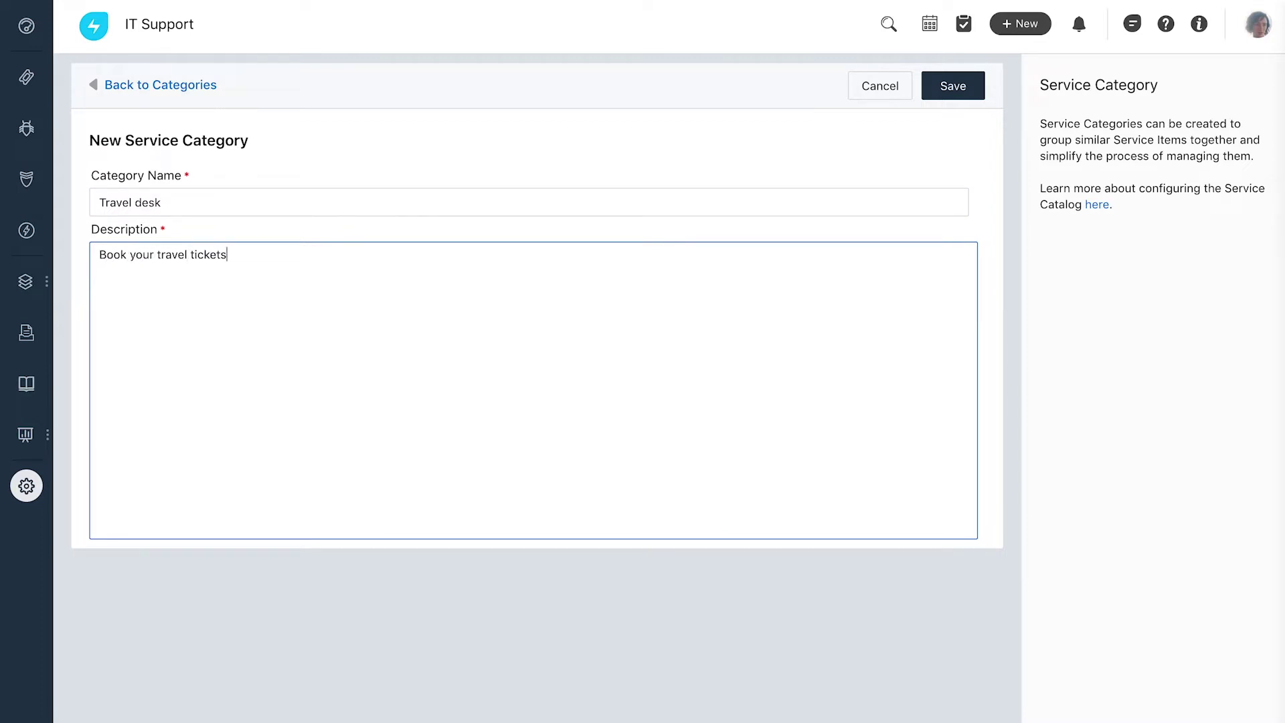
pyautogui.click(938, 91)
# Create the Flight ticket booking item with short description 'Book your flight tickets here' and a travel desk full description.
pyautogui.click(658, 183)
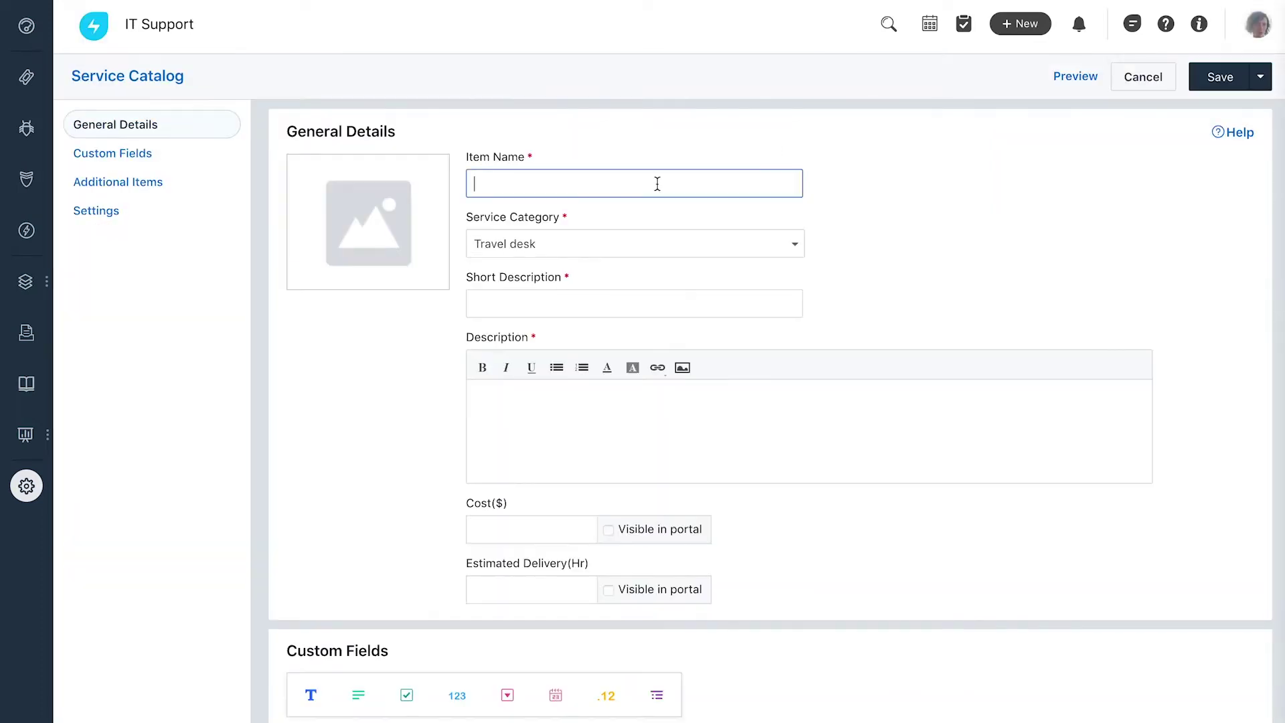
pyautogui.click(686, 295)
pyautogui.write('Book your flight tickets here')
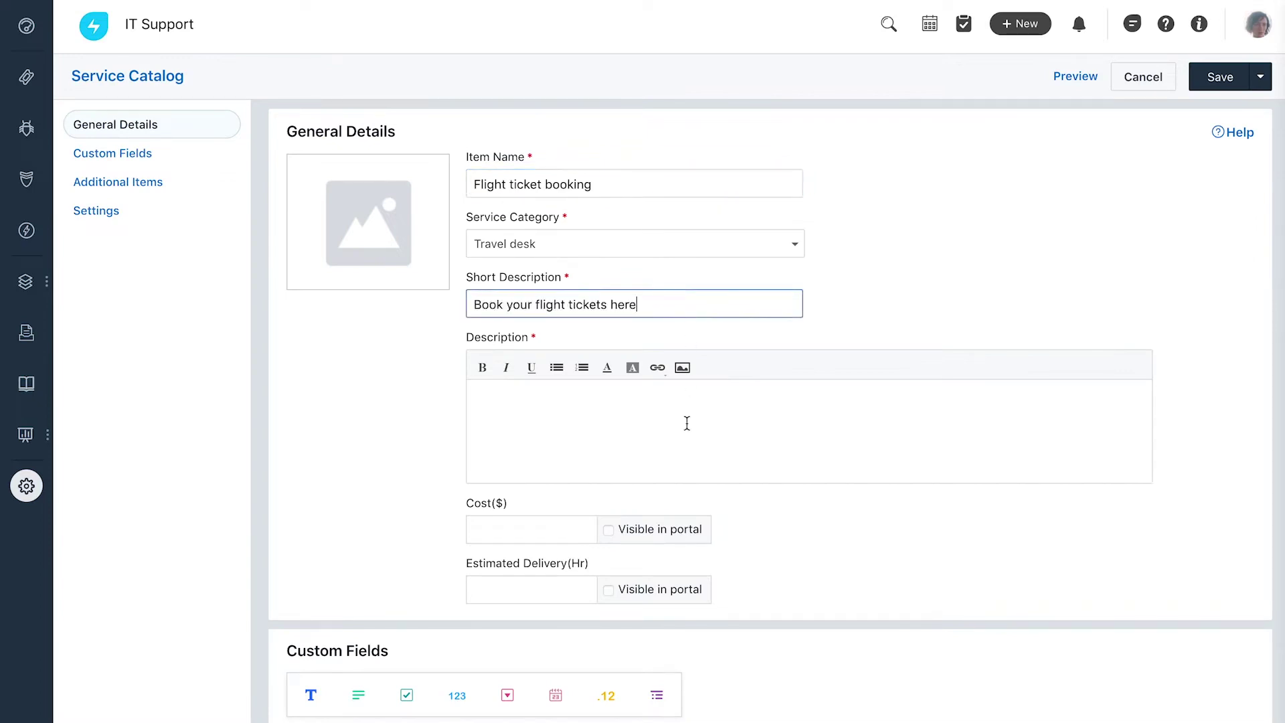
pyautogui.click(687, 418)
pyautogui.write("If you're traveling you can reach out to the travel desk for bookings.")
pyautogui.scroll(-5, 686, 416)
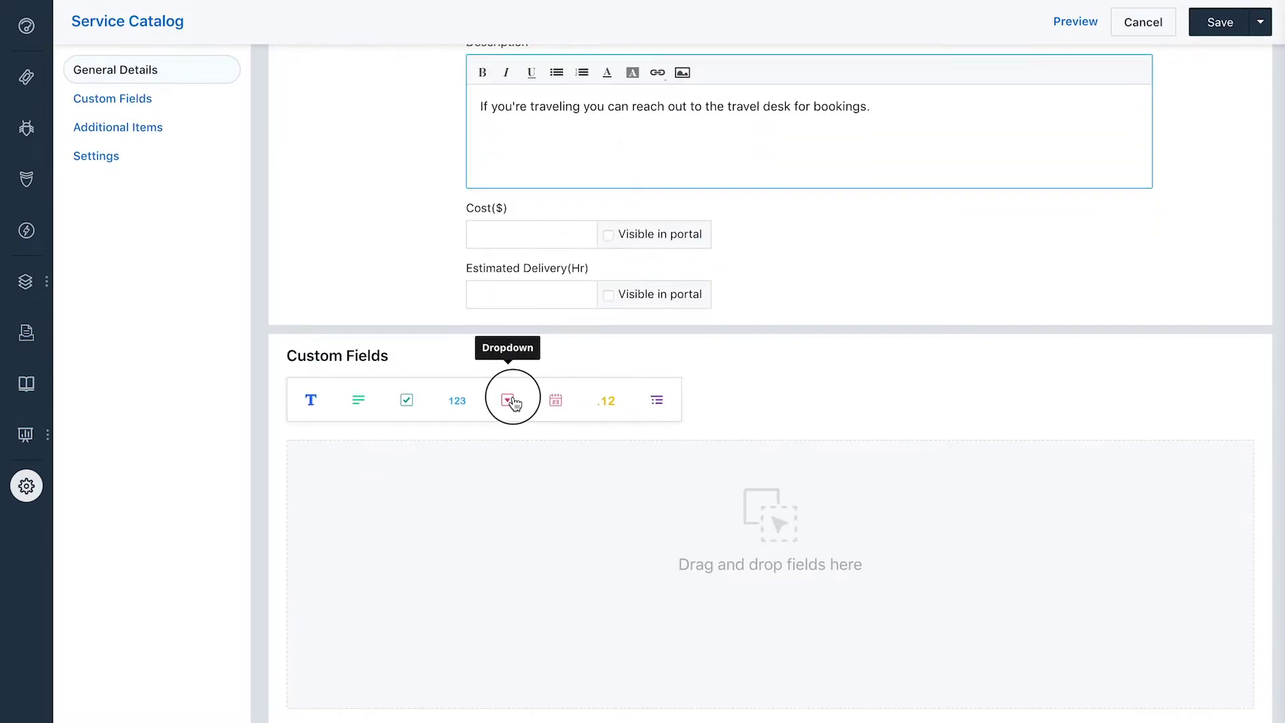
# Add a Country dropdown and a Date of travel date field to the item, then save it.
pyautogui.click(509, 401)
pyautogui.write('Country')
pyautogui.click(696, 378)
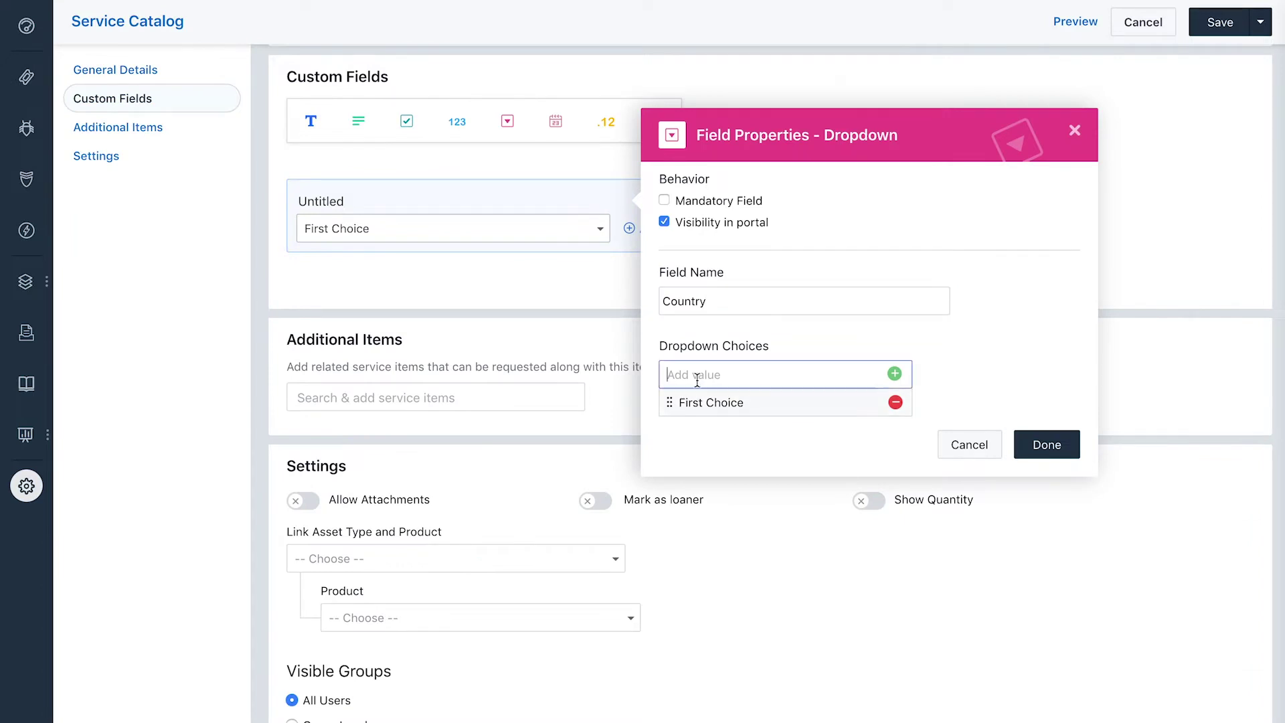
pyautogui.click(1047, 444)
pyautogui.moveTo(555, 121); pyautogui.dragTo(565, 247)
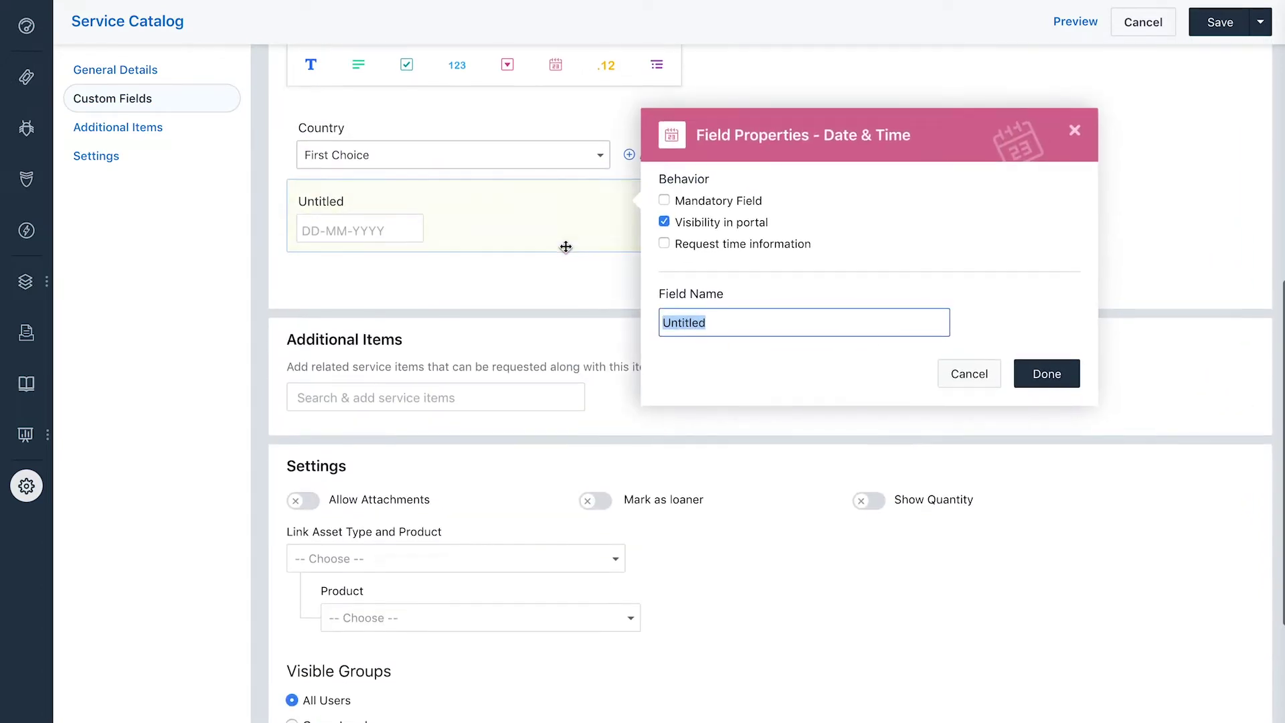
pyautogui.write('Date of travel')
pyautogui.click(1063, 380)
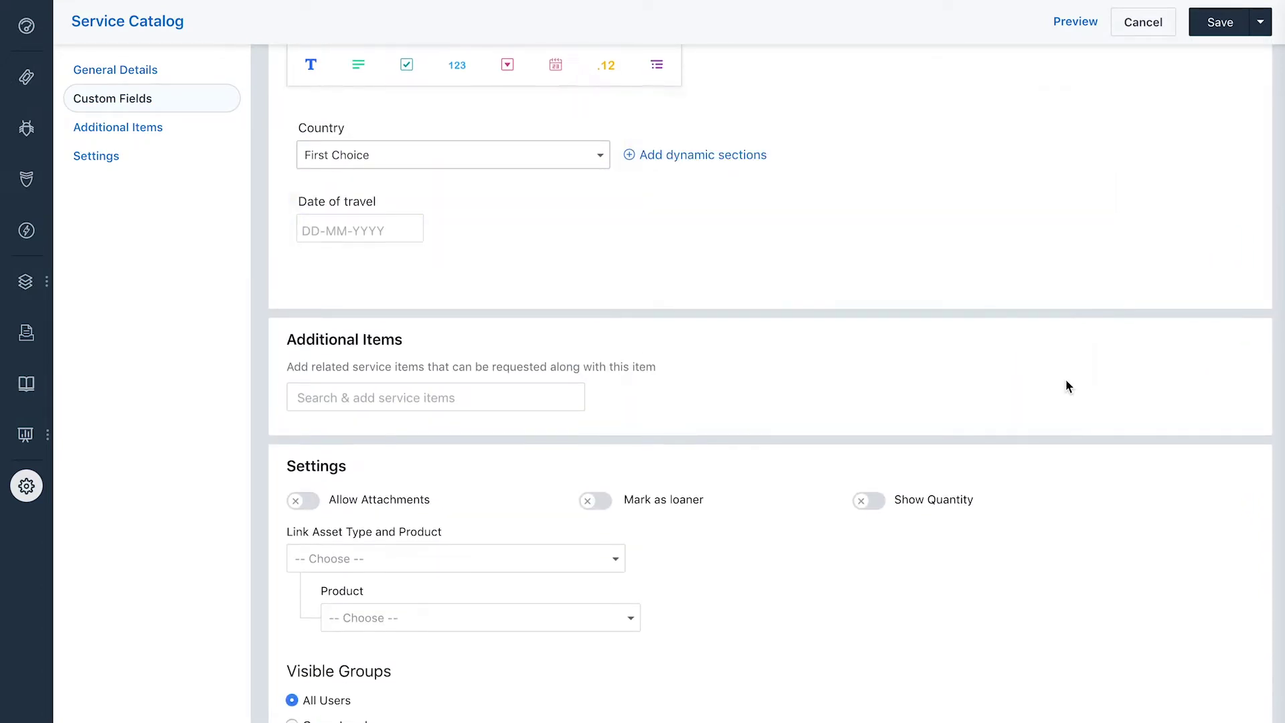
pyautogui.click(1258, 26)
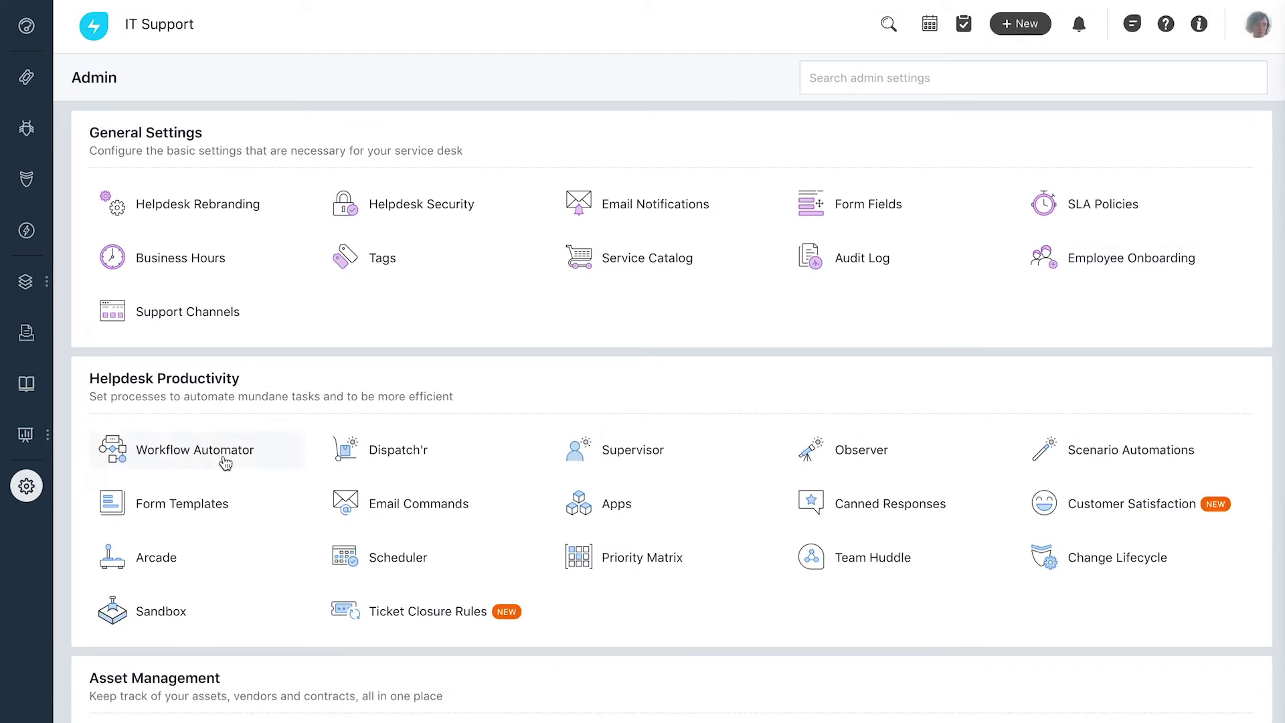
# Create a Travel approvals ticket automator triggered when a Service Request is raised.
pyautogui.click(225, 462)
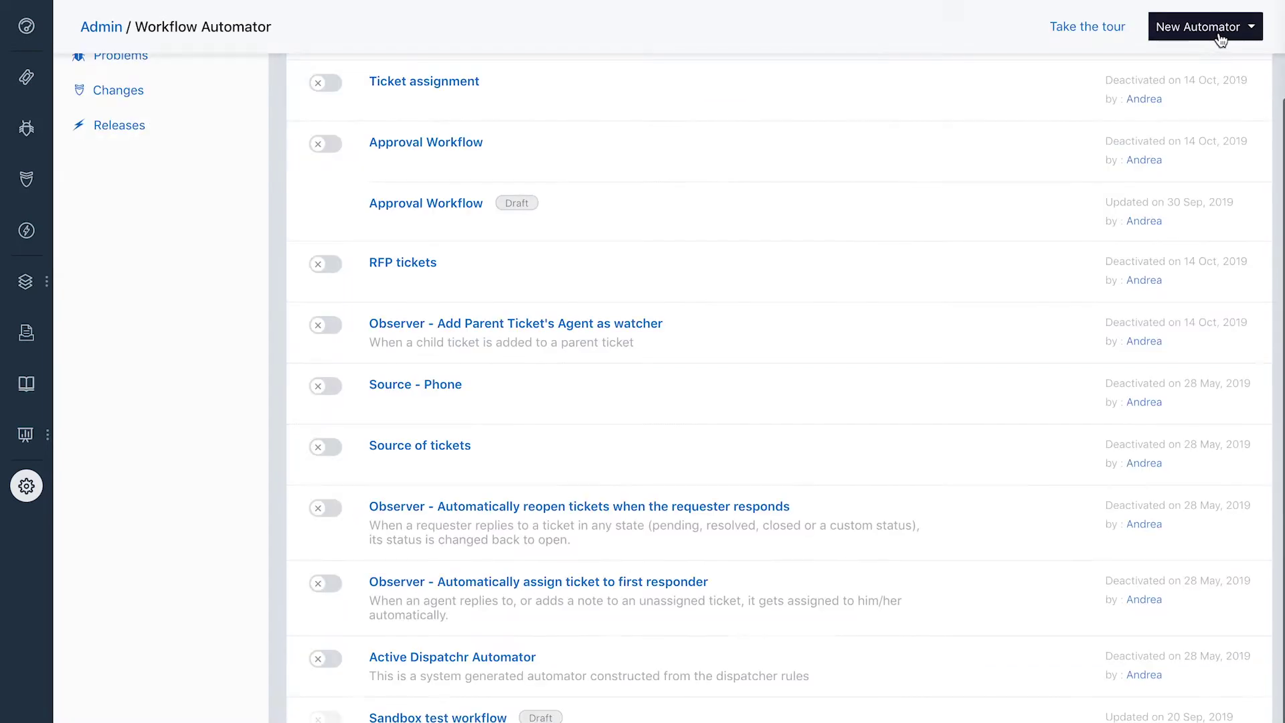
pyautogui.click(1219, 39)
pyautogui.click(1220, 68)
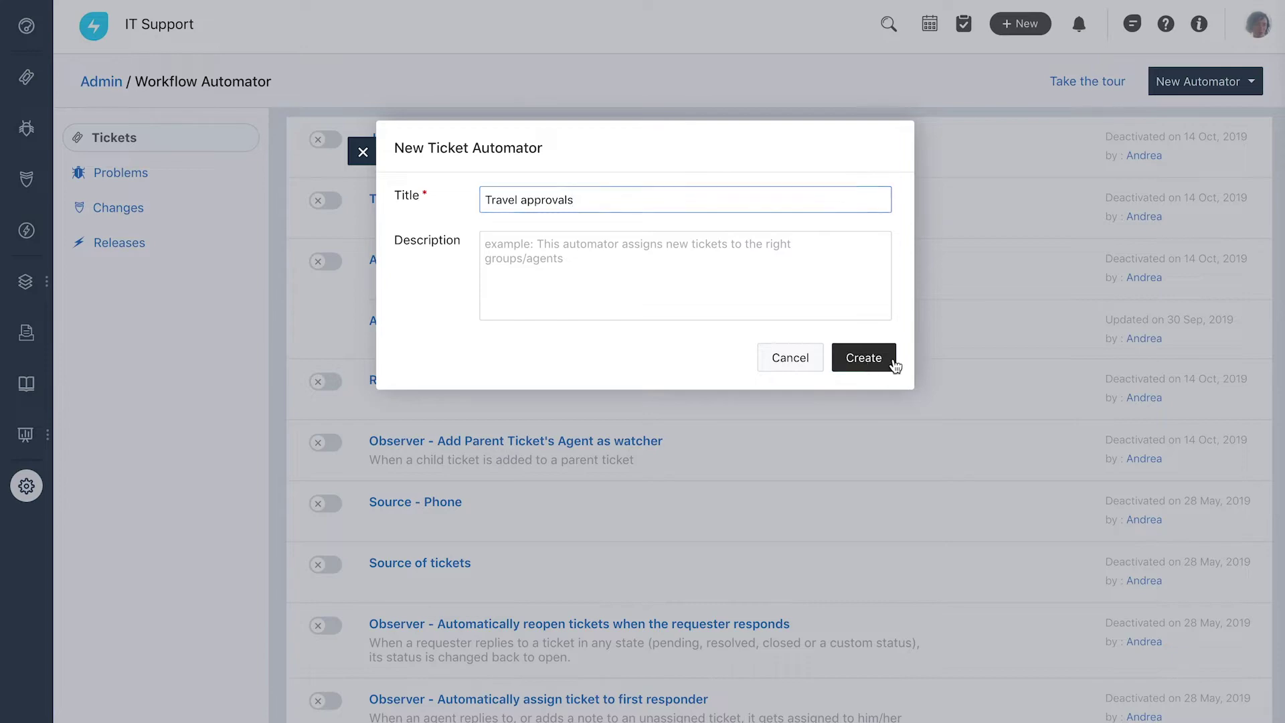
pyautogui.click(870, 357)
pyautogui.click(504, 270)
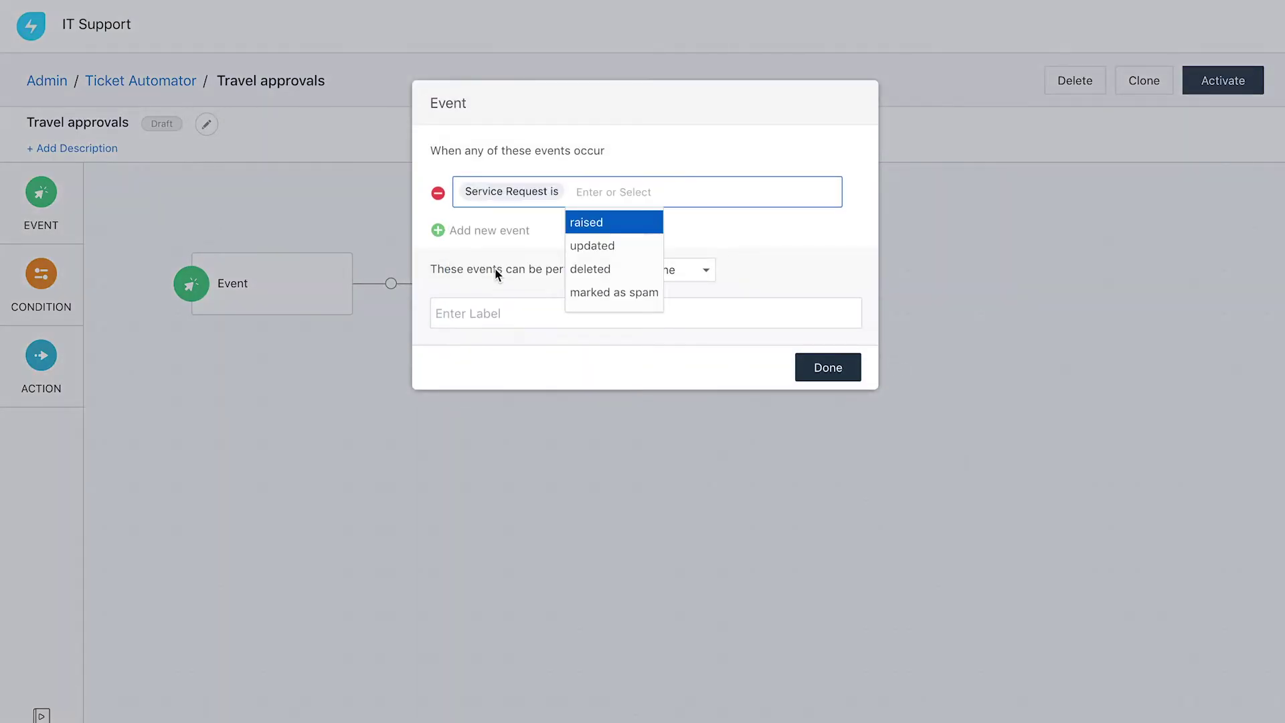
pyautogui.click(623, 223)
pyautogui.click(836, 370)
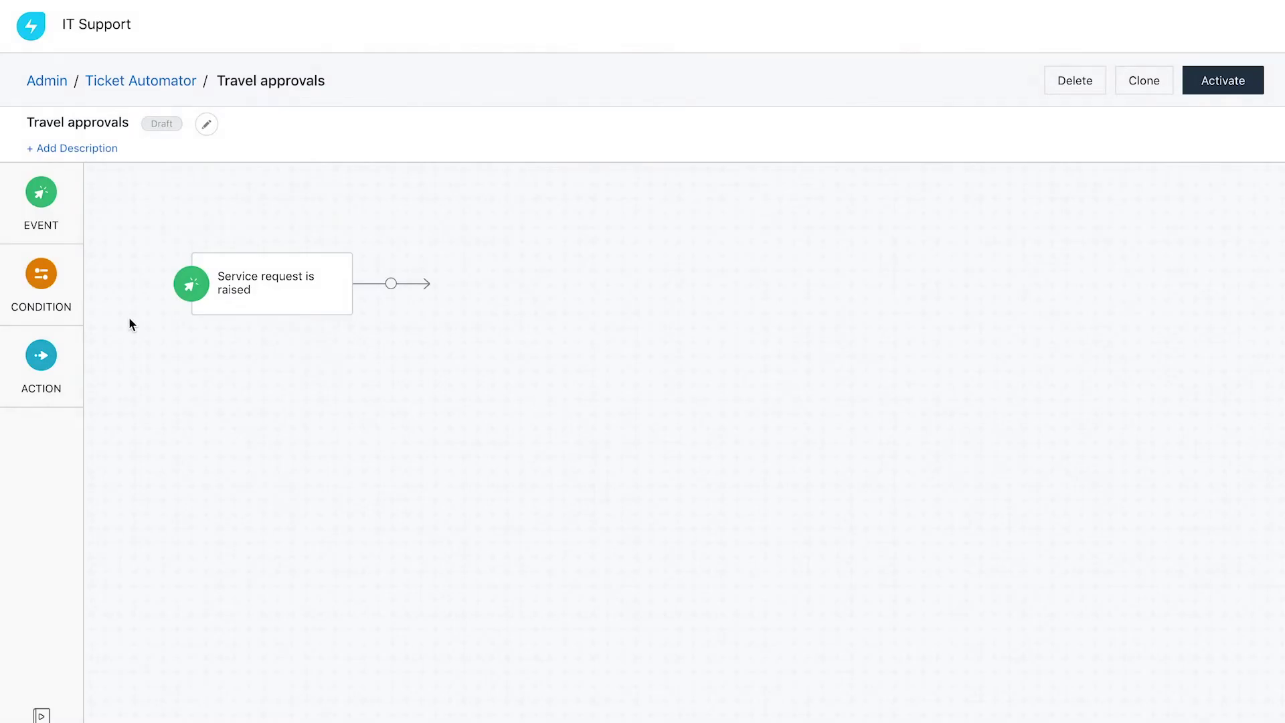
# Add a condition limiting the workflow to the Travel desk service category.
pyautogui.moveTo(41, 274); pyautogui.dragTo(445, 284)
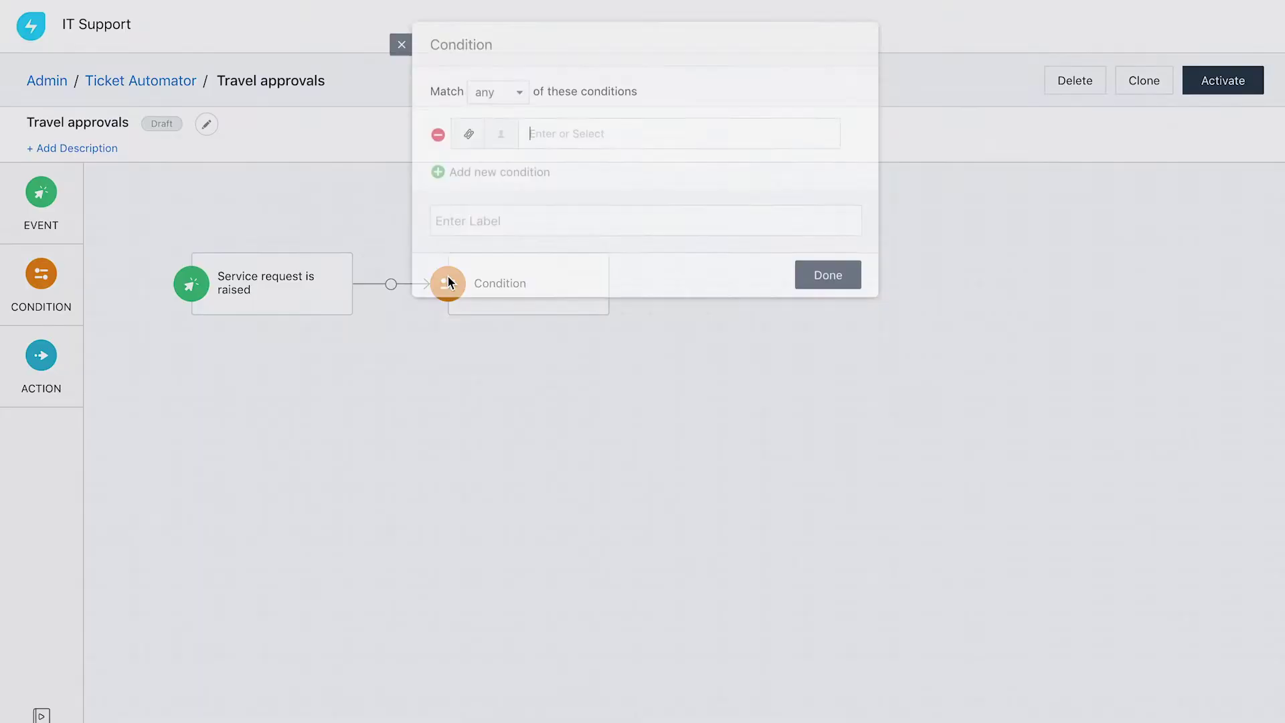
pyautogui.write('service')
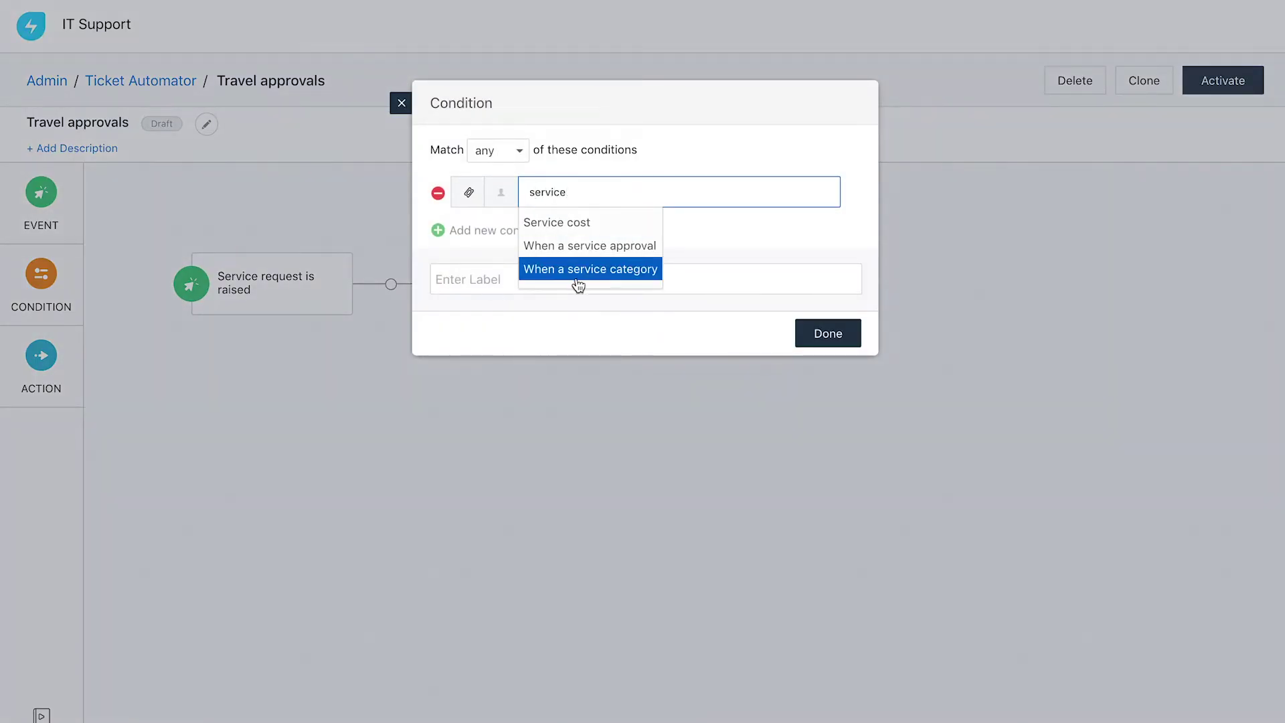
pyautogui.click(578, 273)
pyautogui.write('tra')
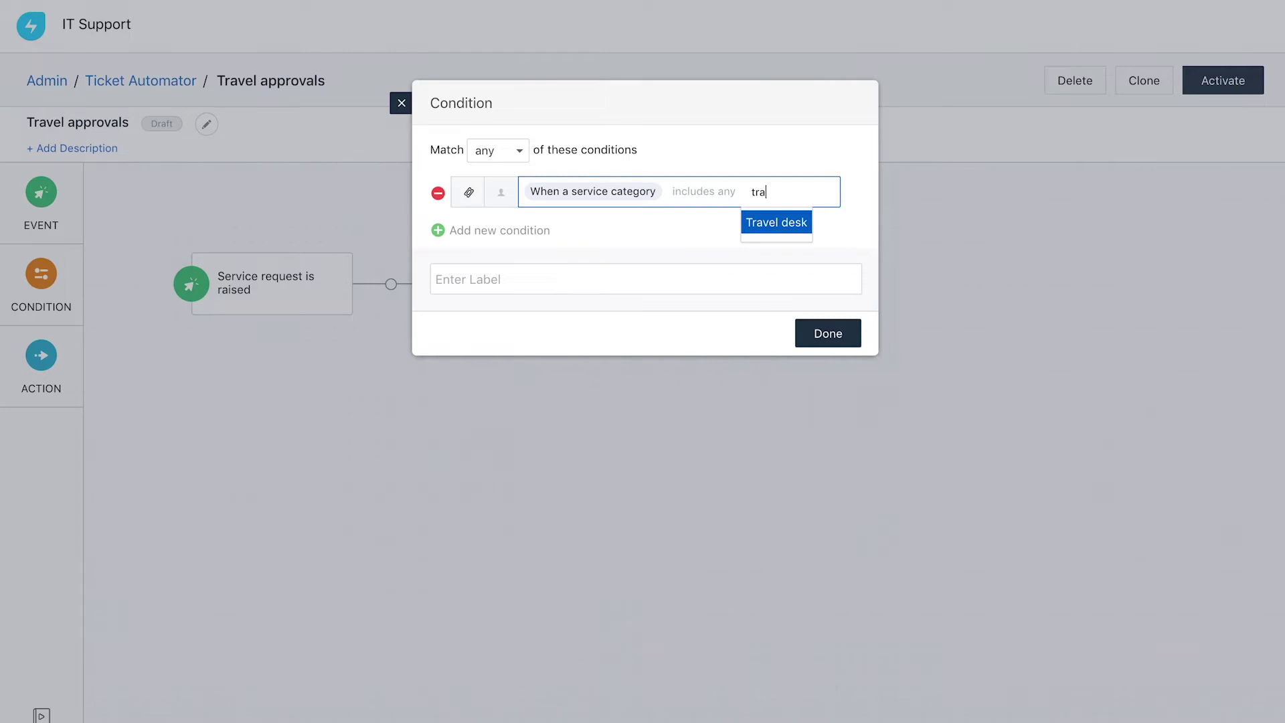
pyautogui.click(773, 223)
pyautogui.click(833, 364)
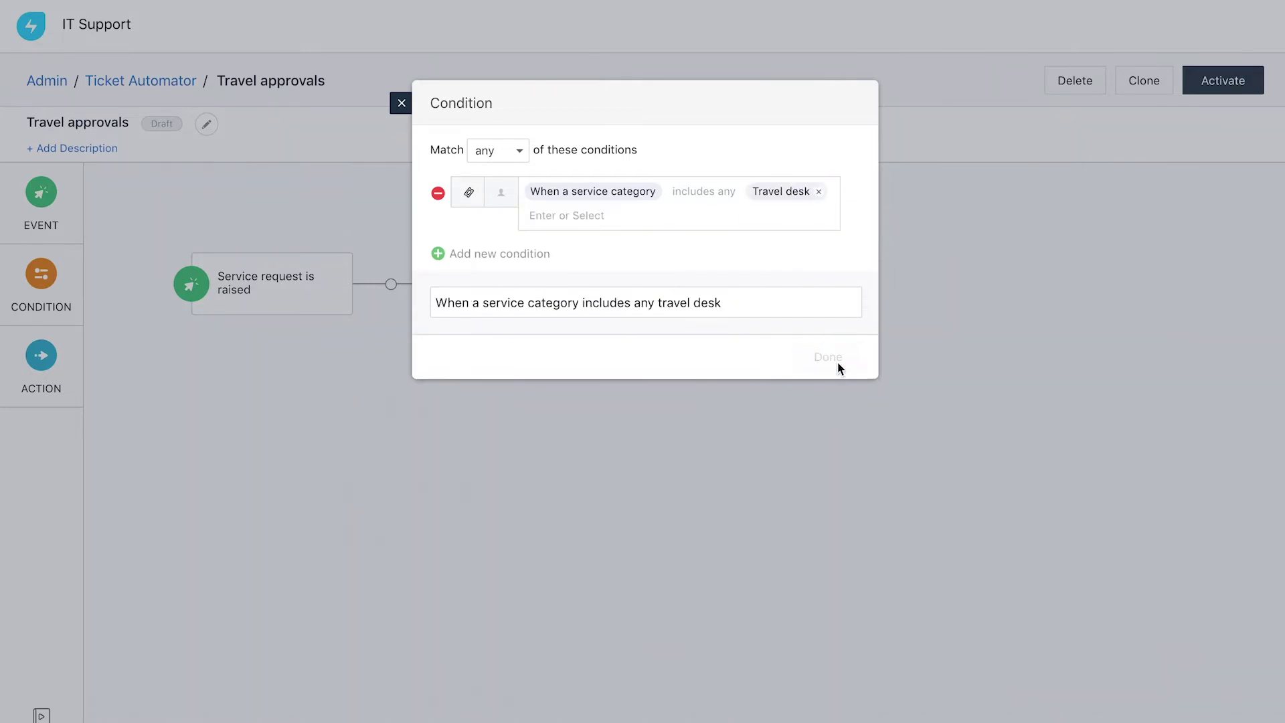
# Add a Send Approval mail action to the reporting manager and department head.
pyautogui.moveTo(56, 364); pyautogui.dragTo(672, 277)
pyautogui.write('a')
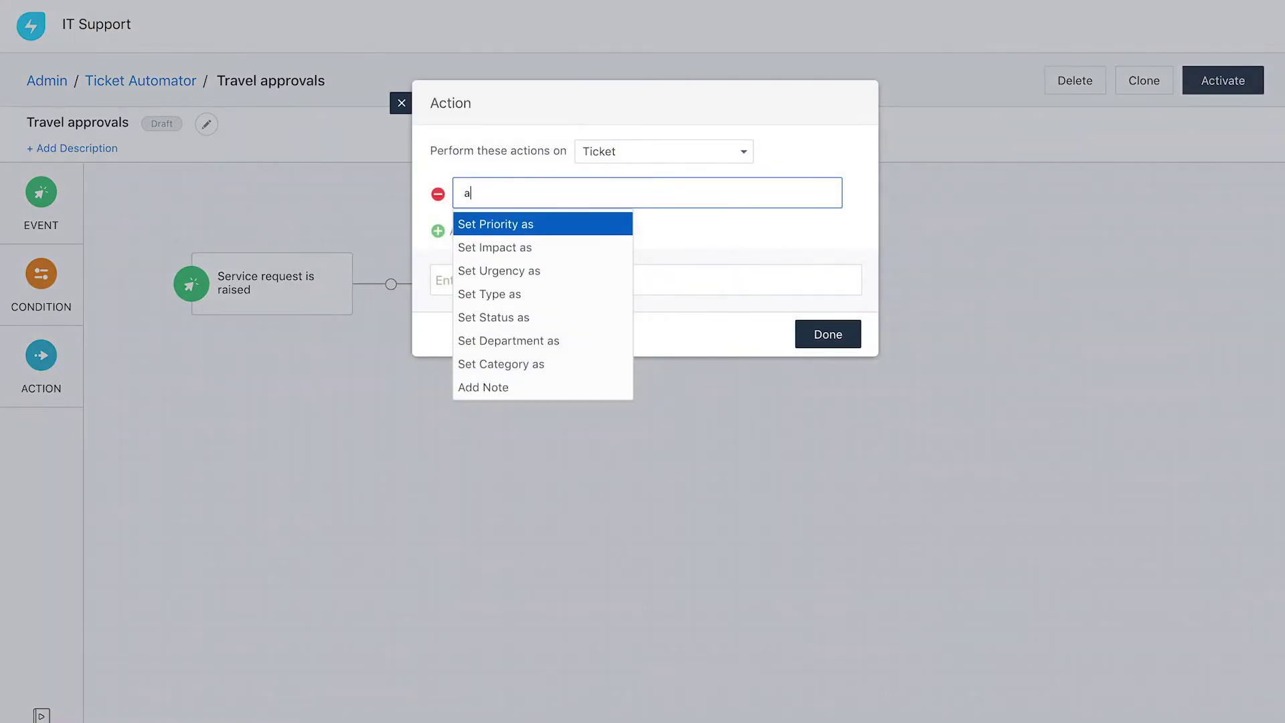
pyautogui.write('pp')
pyautogui.click(543, 225)
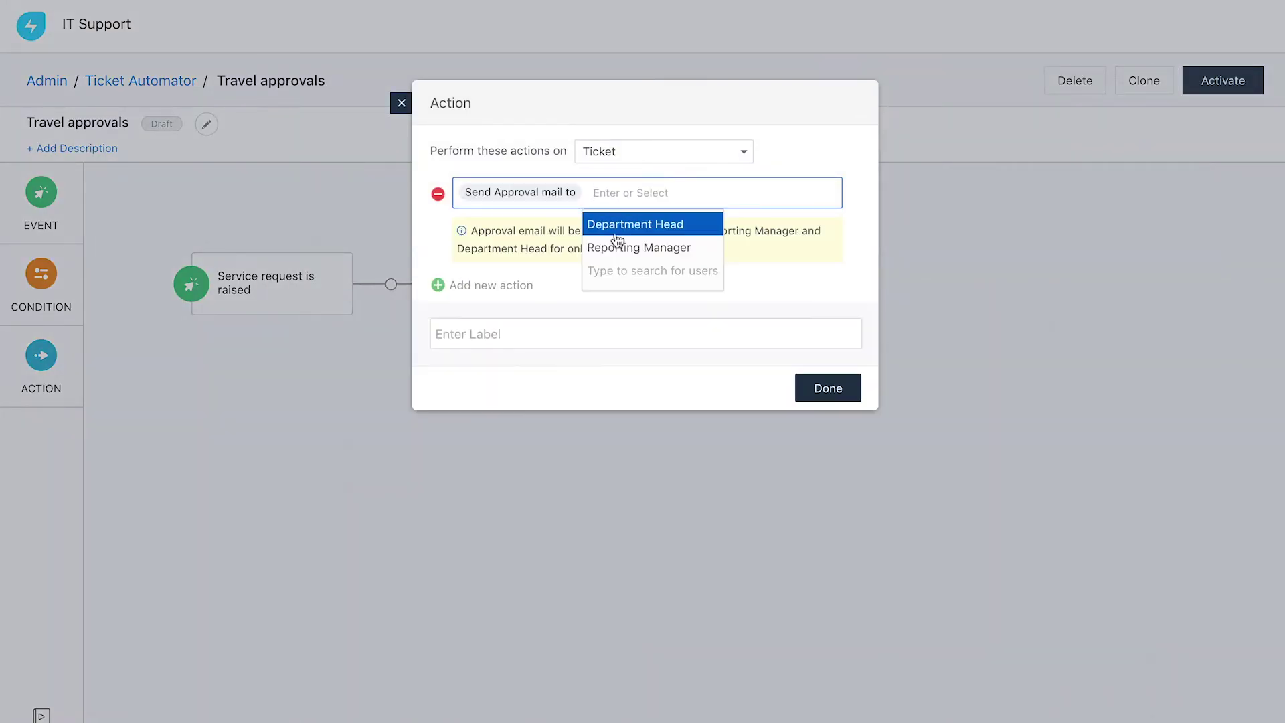
pyautogui.click(640, 247)
pyautogui.click(740, 228)
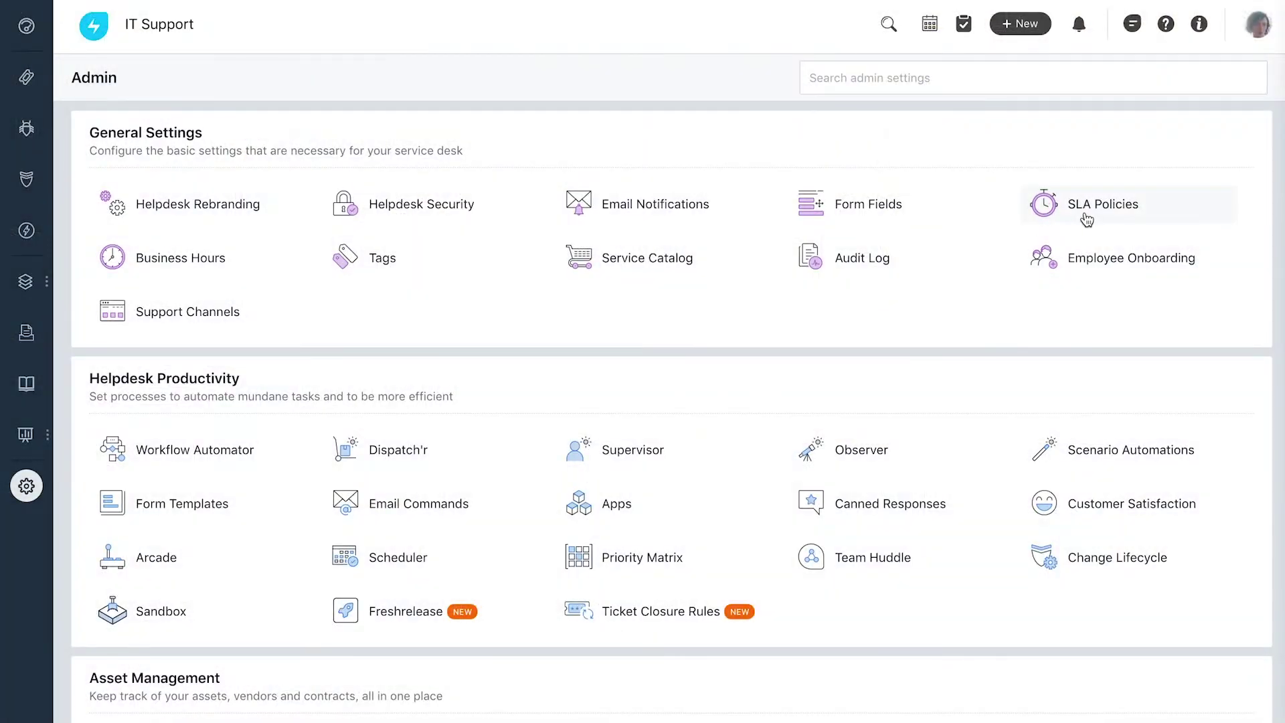
# Start a new SLA policy and set the Urgent priority response time to 20 minutes.
pyautogui.click(1088, 219)
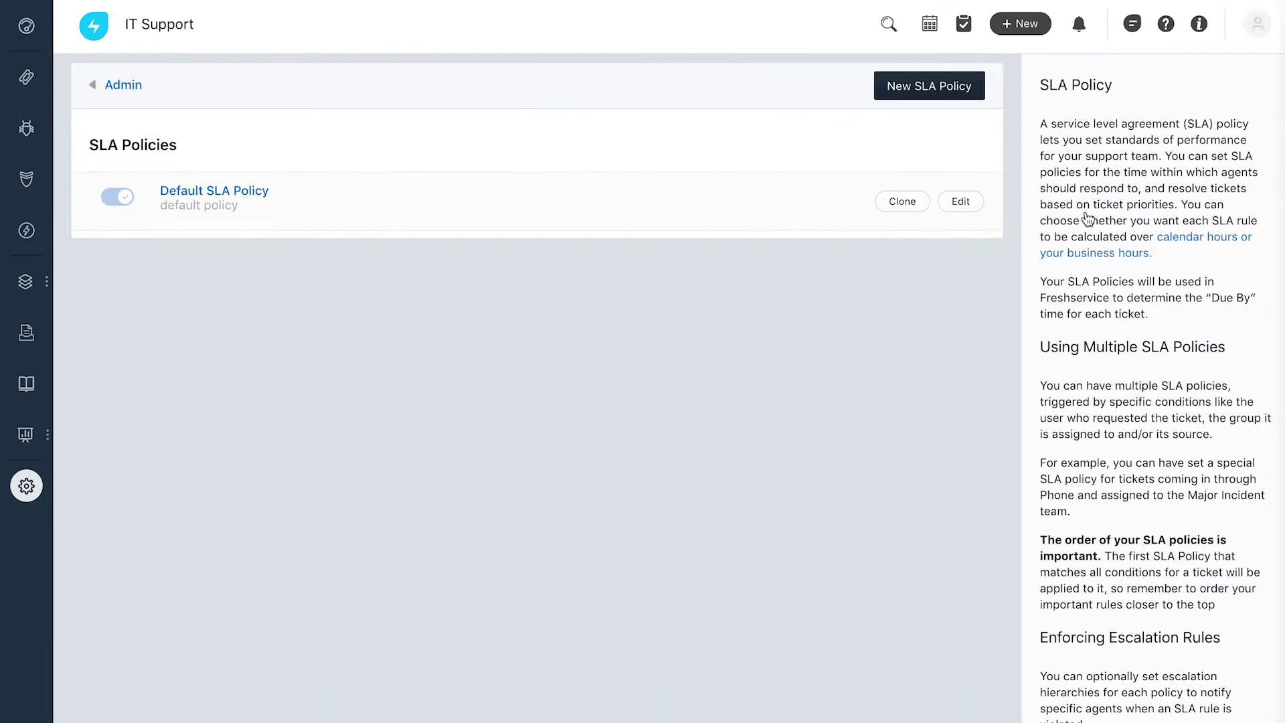
pyautogui.click(916, 93)
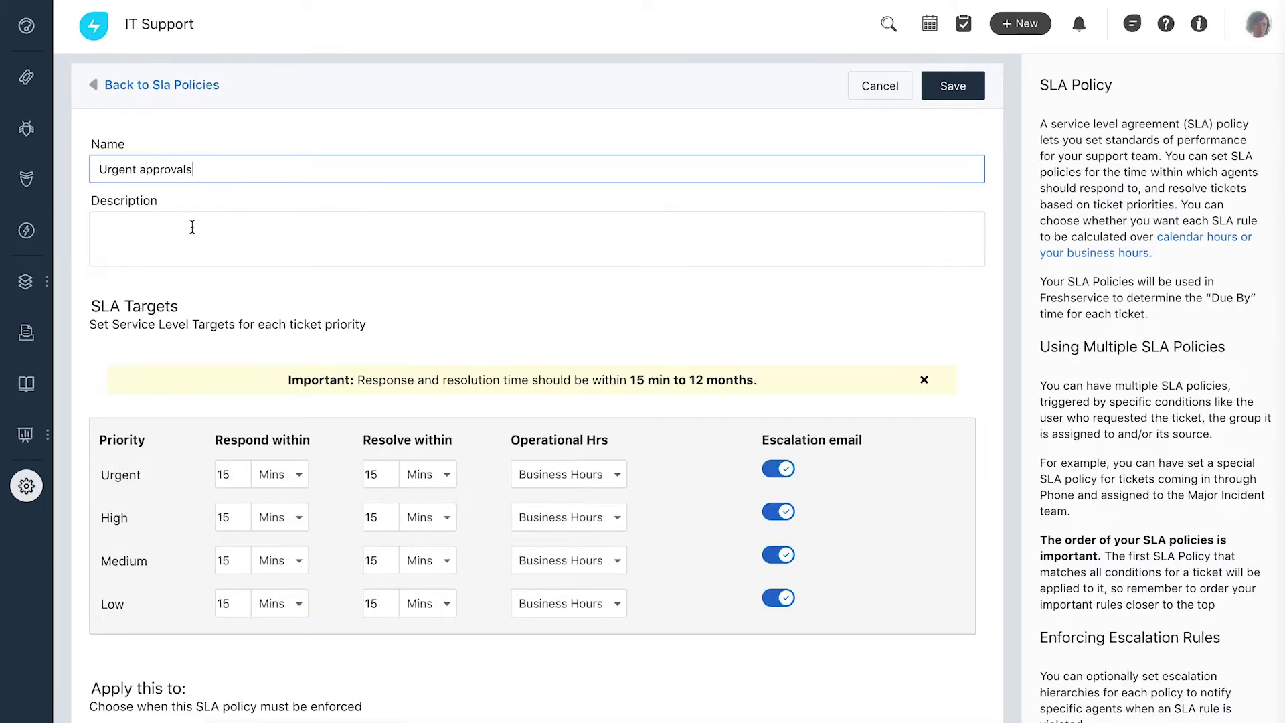
pyautogui.doubleClick(227, 474)
pyautogui.write('20')
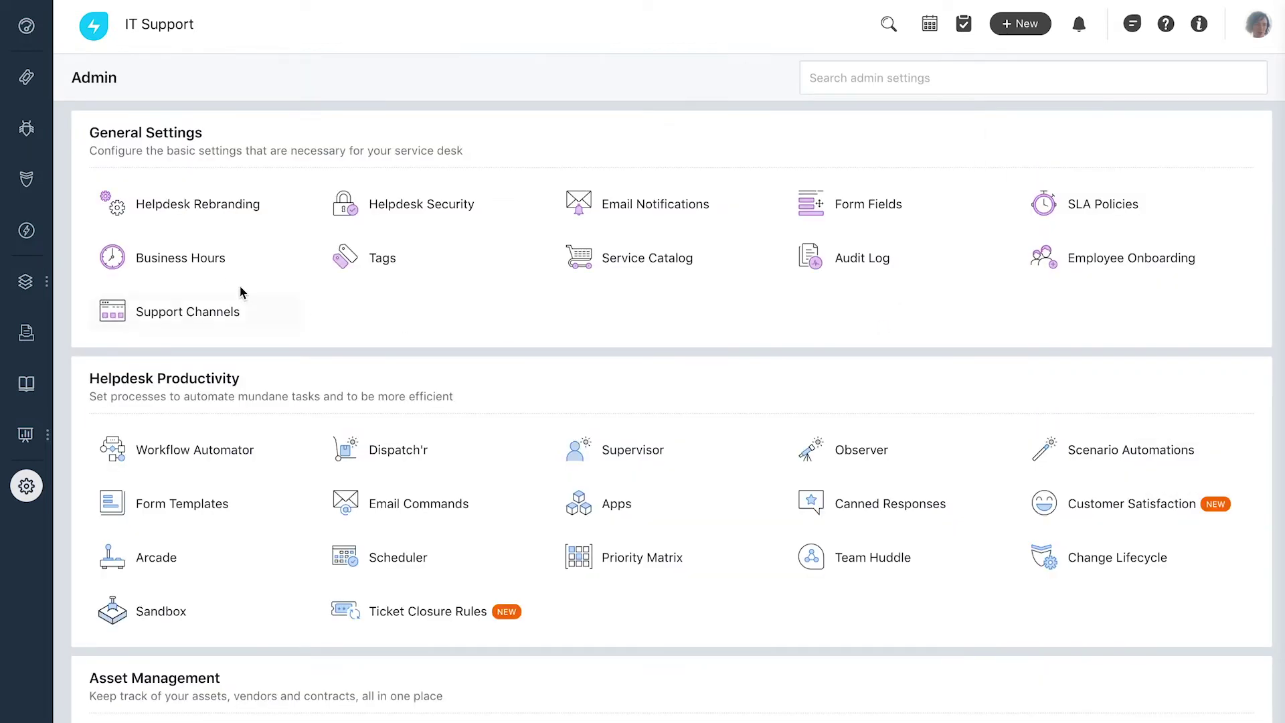
# Create an Indian Business Hours calendar with Monday starting at 9:00 am.
pyautogui.click(209, 273)
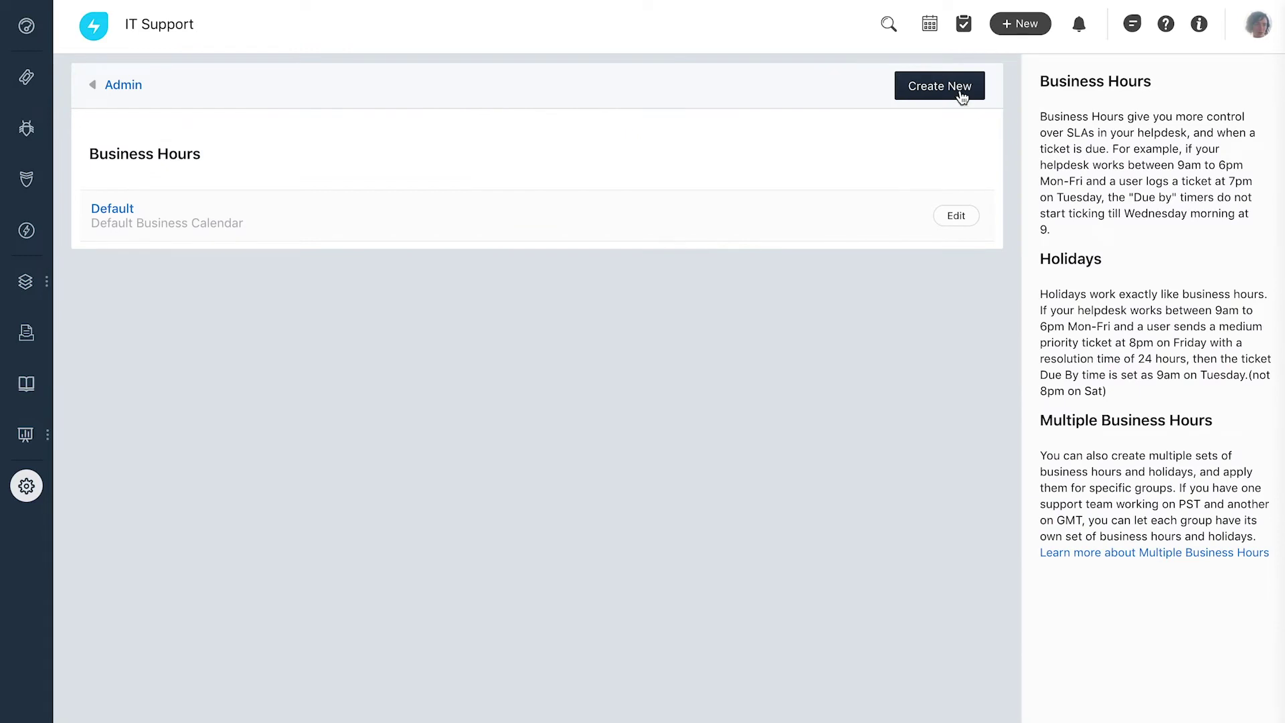
pyautogui.click(962, 97)
pyautogui.click(514, 179)
pyautogui.write('Indian Business Hours')
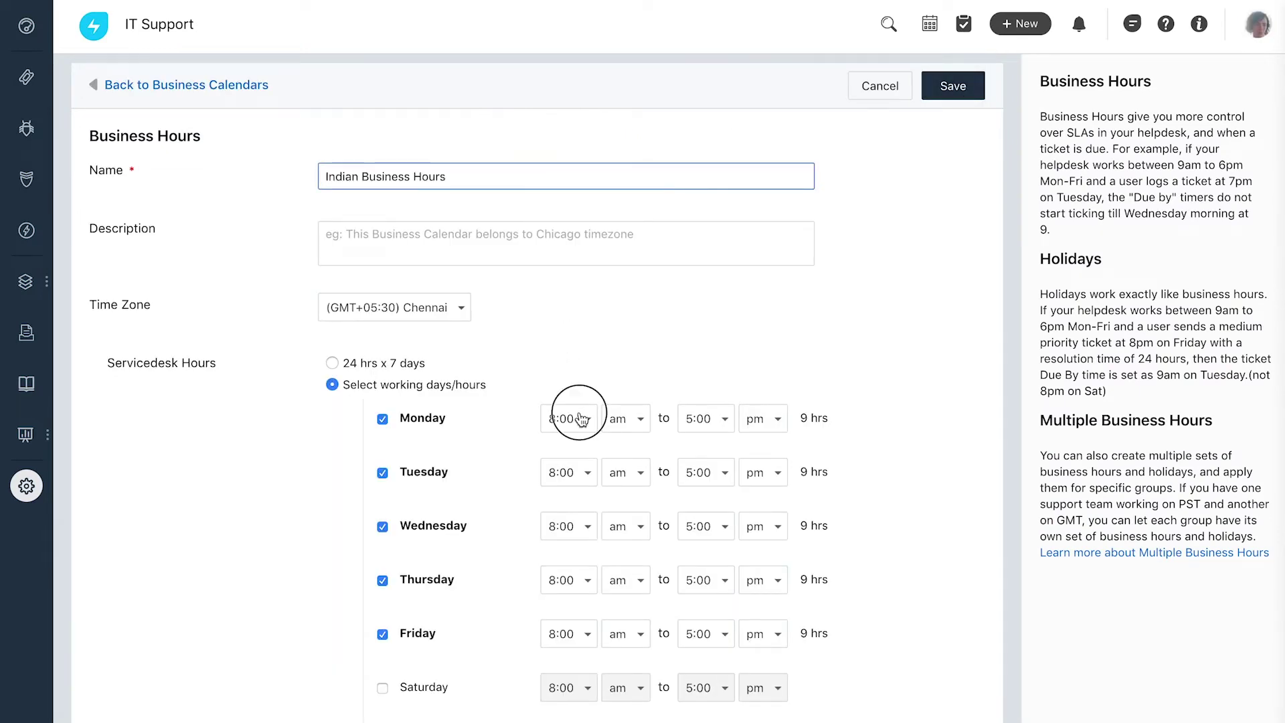
pyautogui.click(581, 419)
pyautogui.scroll(-3, 574, 479)
pyautogui.click(565, 564)
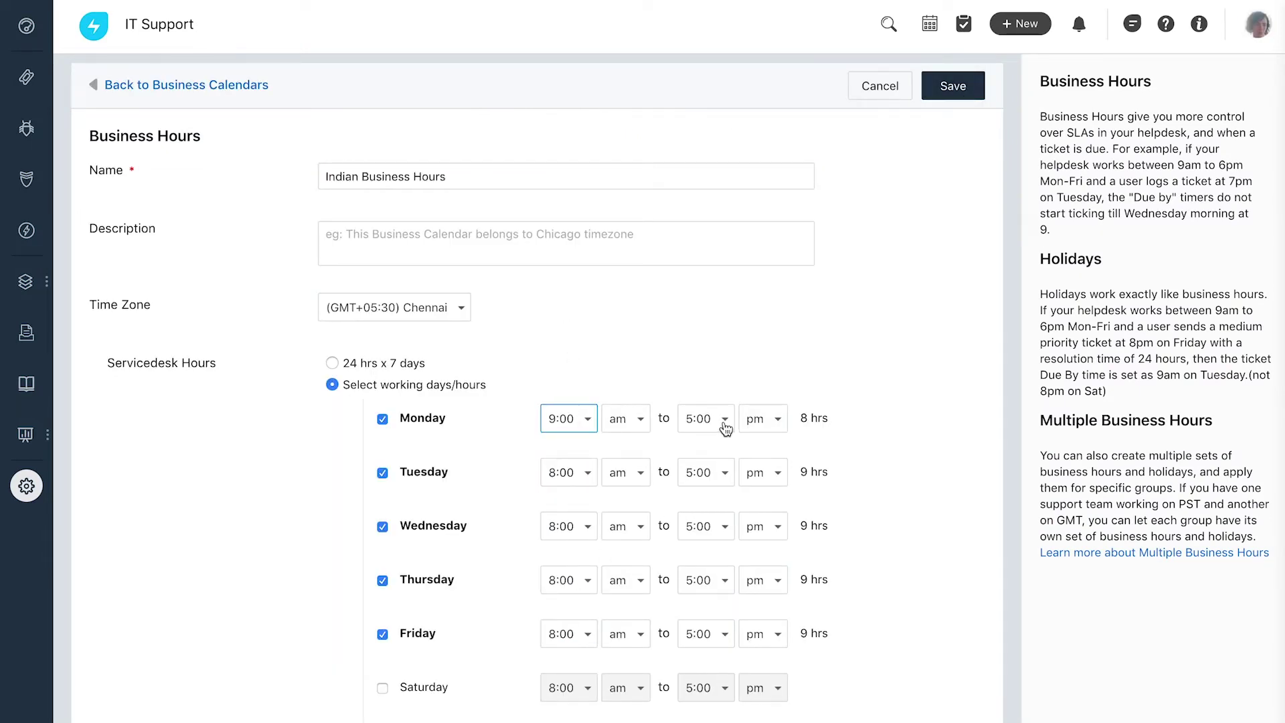
pyautogui.click(725, 419)
pyautogui.scroll(-5, 708, 575)
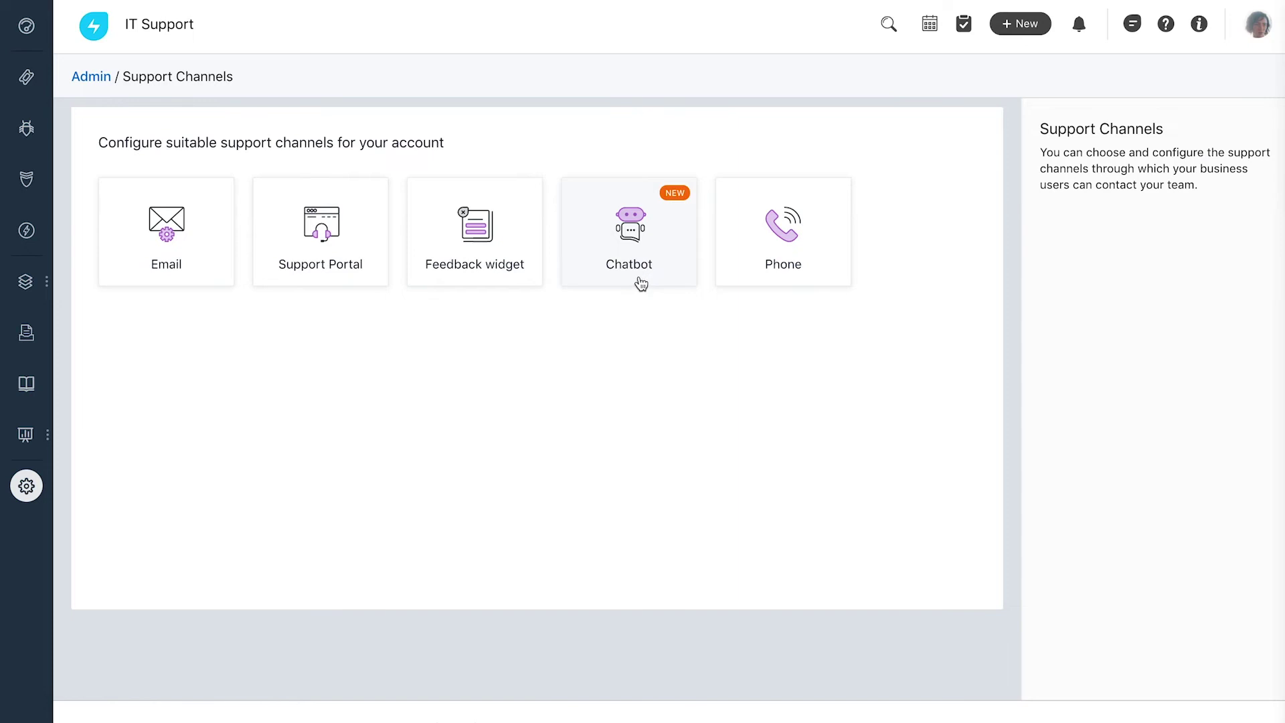
# Set the chatbot to Conversational Portal only, save it, and browse the service catalog through it.
pyautogui.click(640, 283)
pyautogui.click(295, 483)
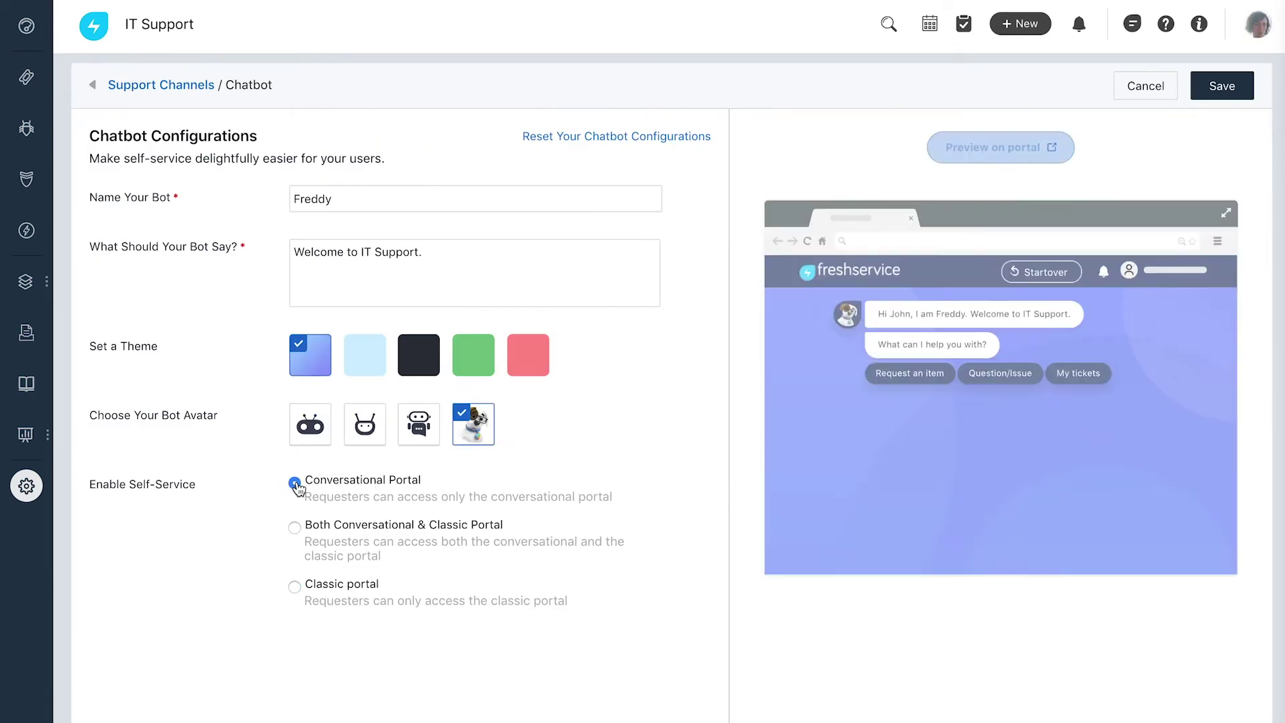
pyautogui.click(1236, 83)
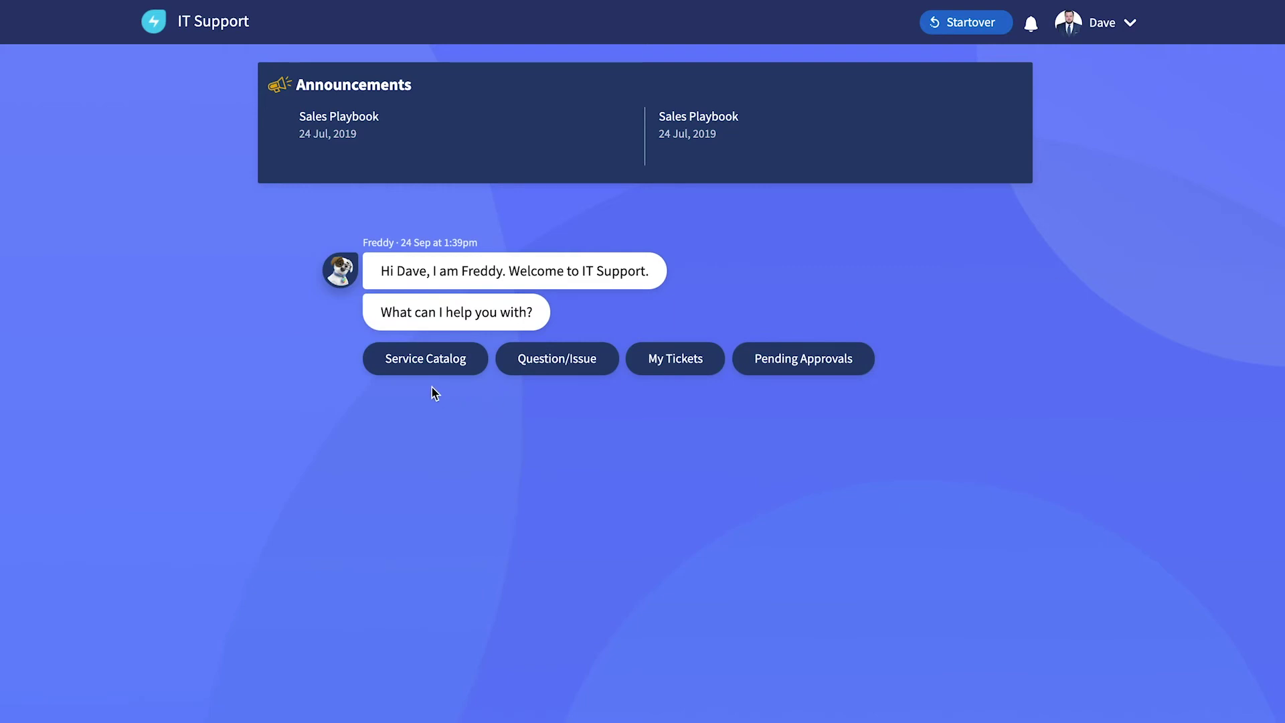
pyautogui.click(425, 374)
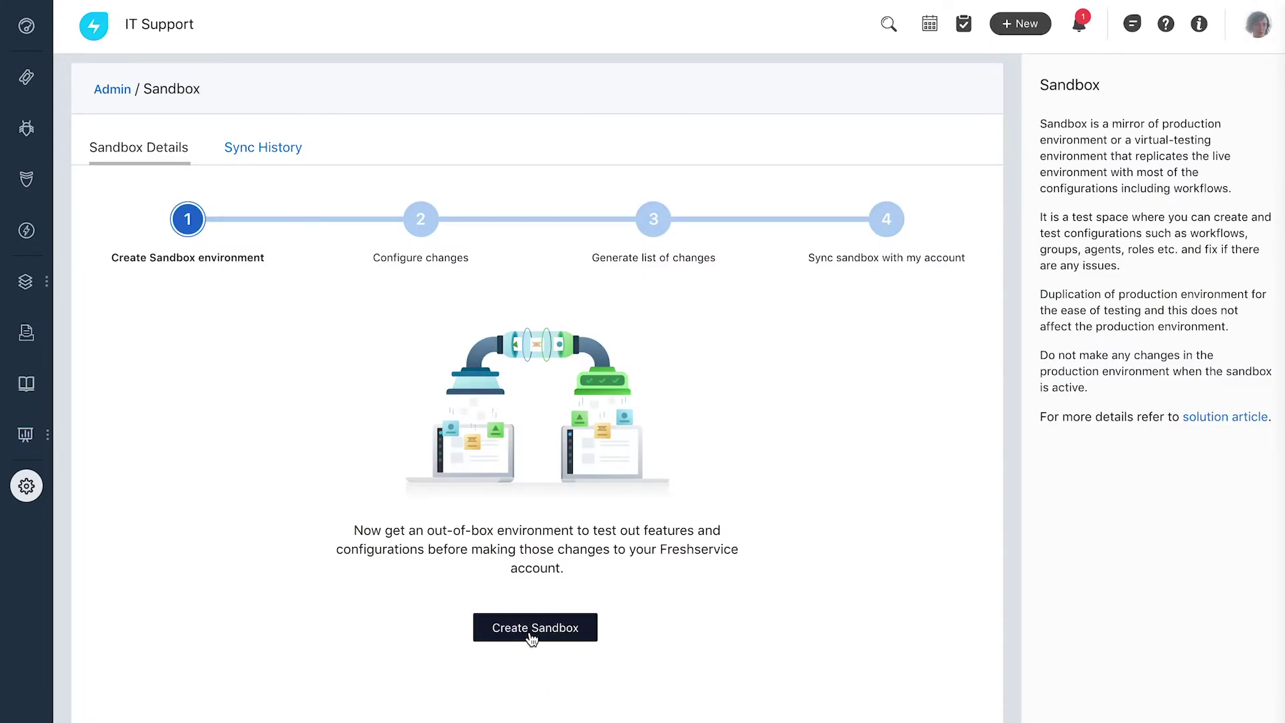
# Create a sandbox, review its changes, and confirm syncing them to the live account.
pyautogui.click(529, 635)
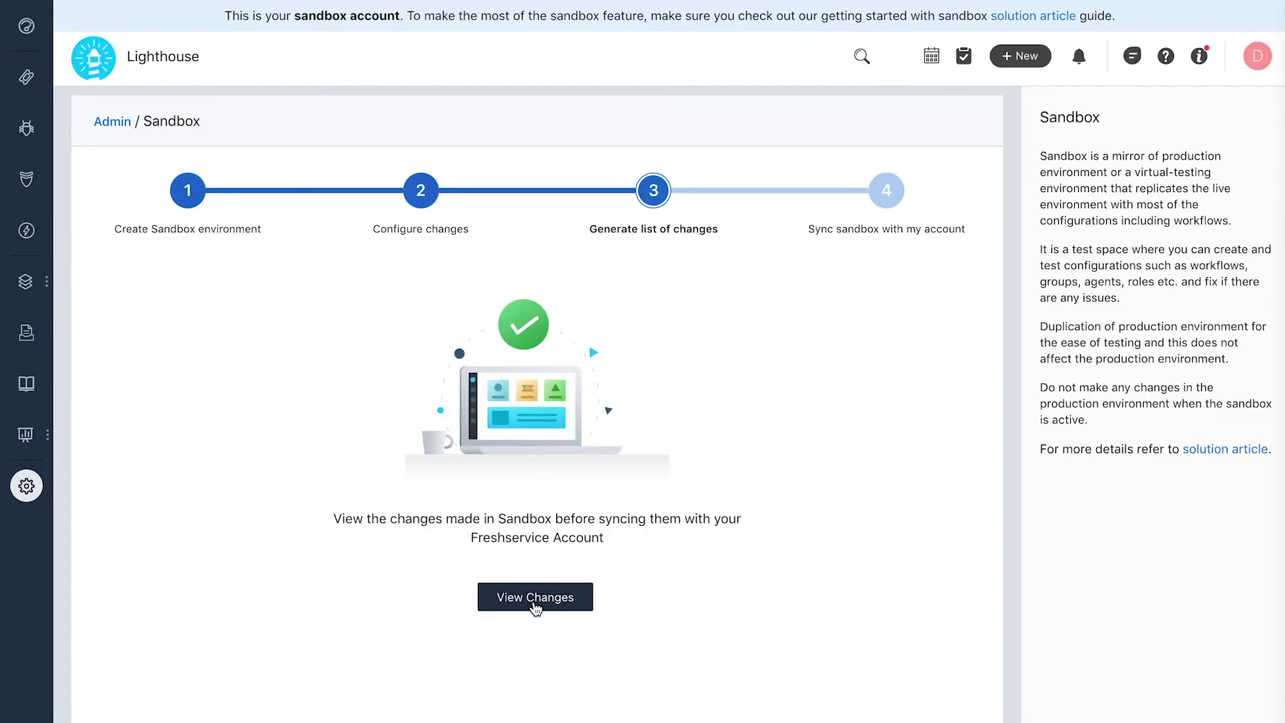
pyautogui.click(535, 605)
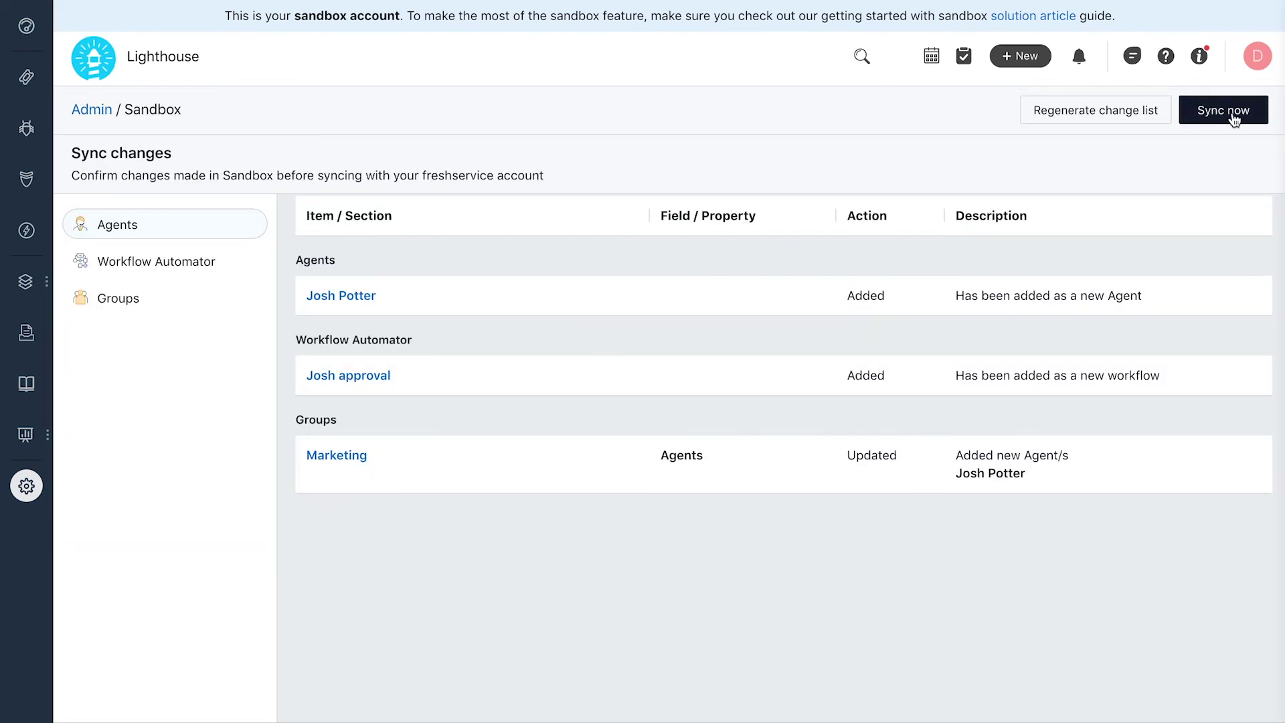
pyautogui.click(1230, 116)
pyautogui.click(810, 201)
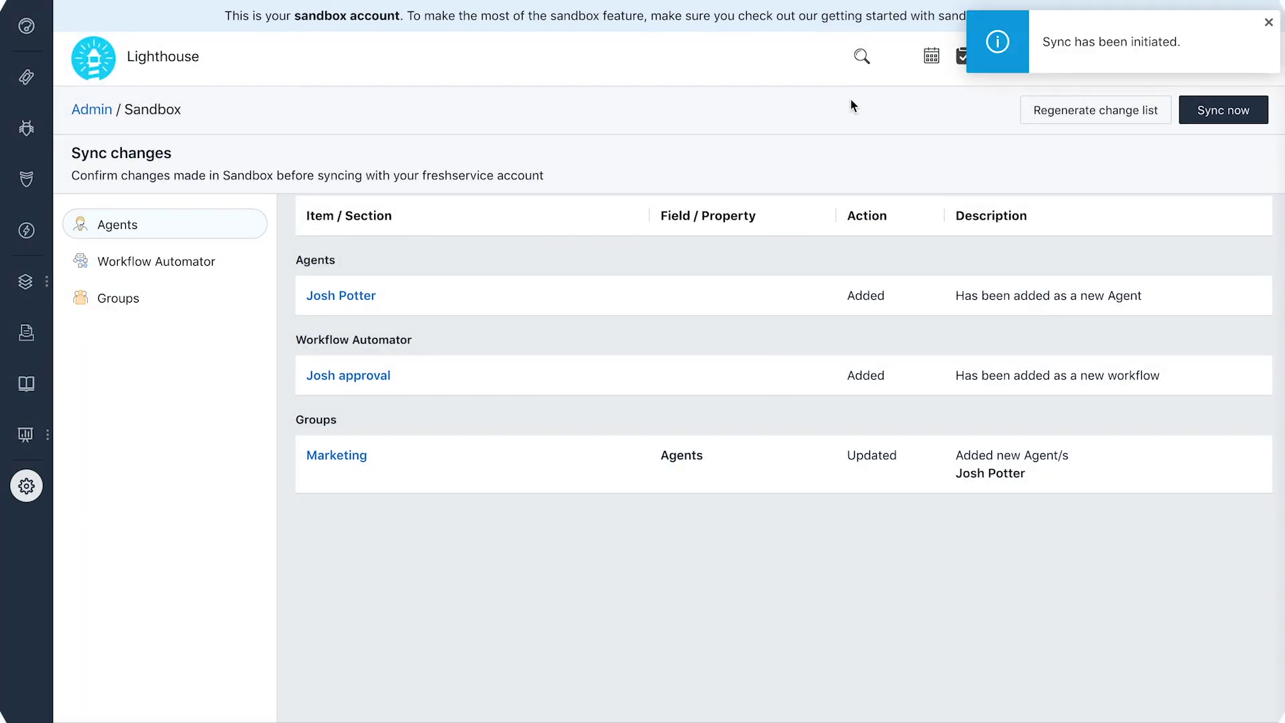